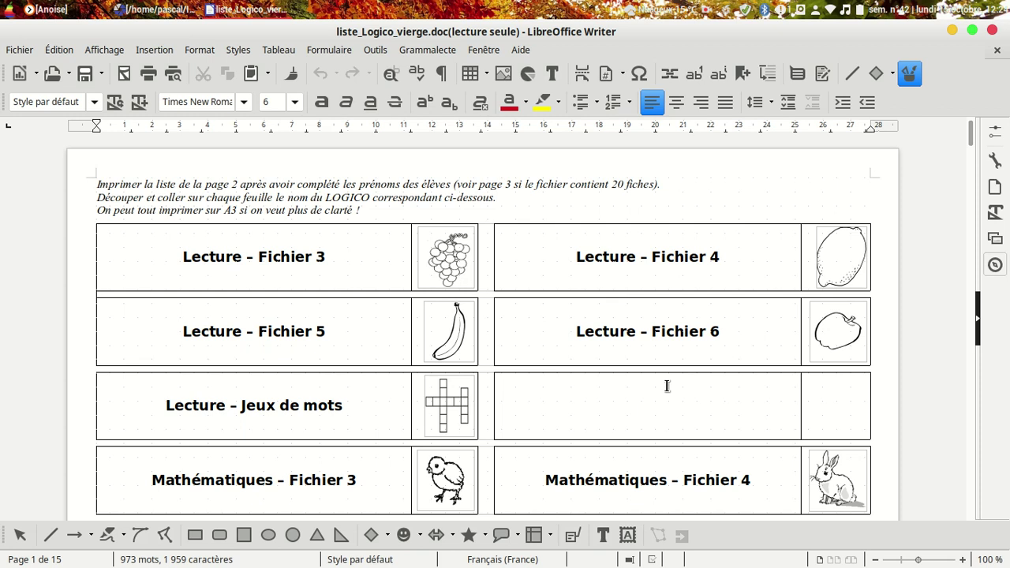
Scroll down in Writer to the numbered 1–16 grid on page 2
scroll(613, 401, down, 4)
scroll(608, 400, down, 5)
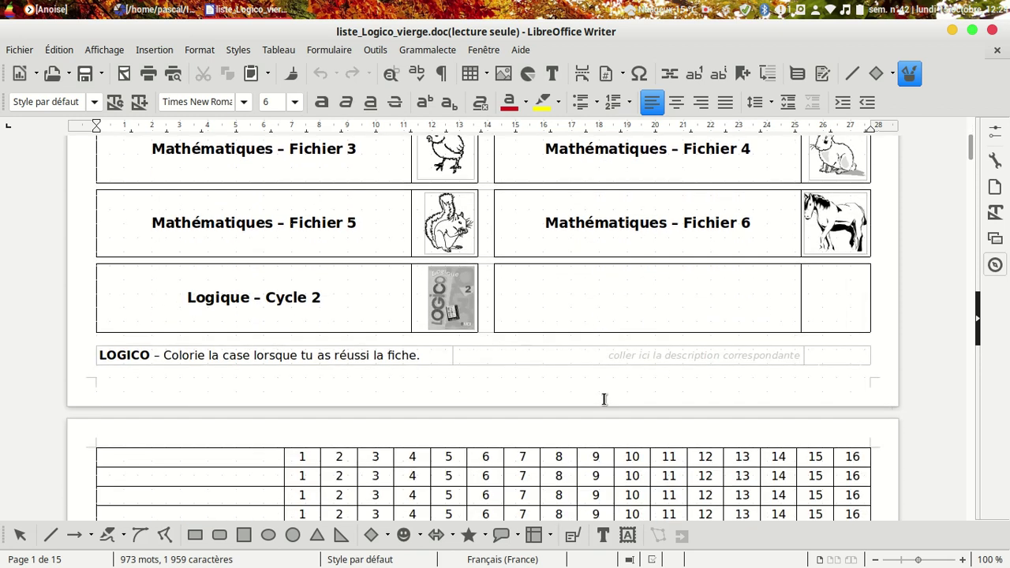
scroll(604, 399, down, 1)
scroll(604, 399, down, 2)
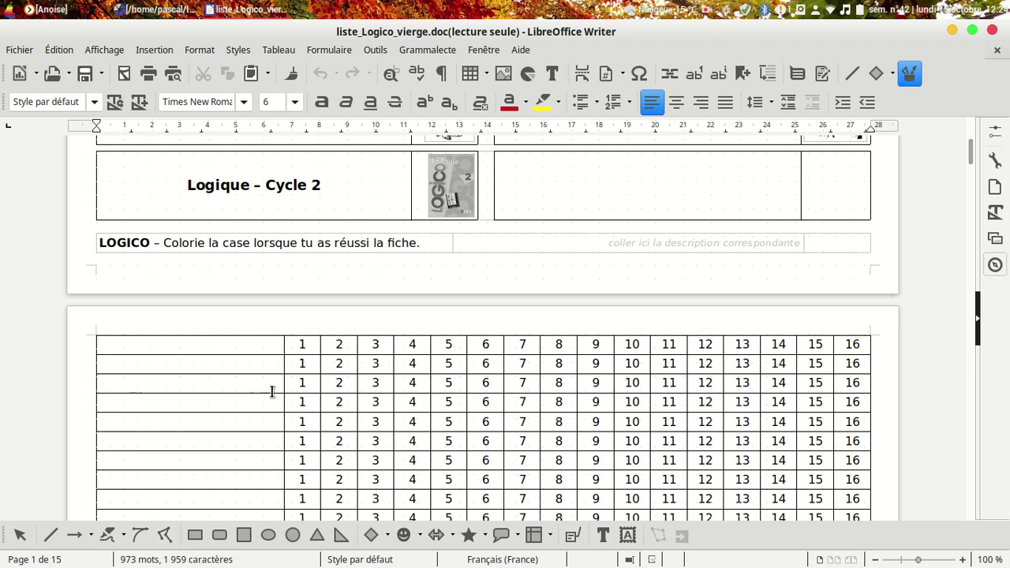
Highlight the number 3 in the grid's third row in yellow
double_click(368, 381)
click(543, 104)
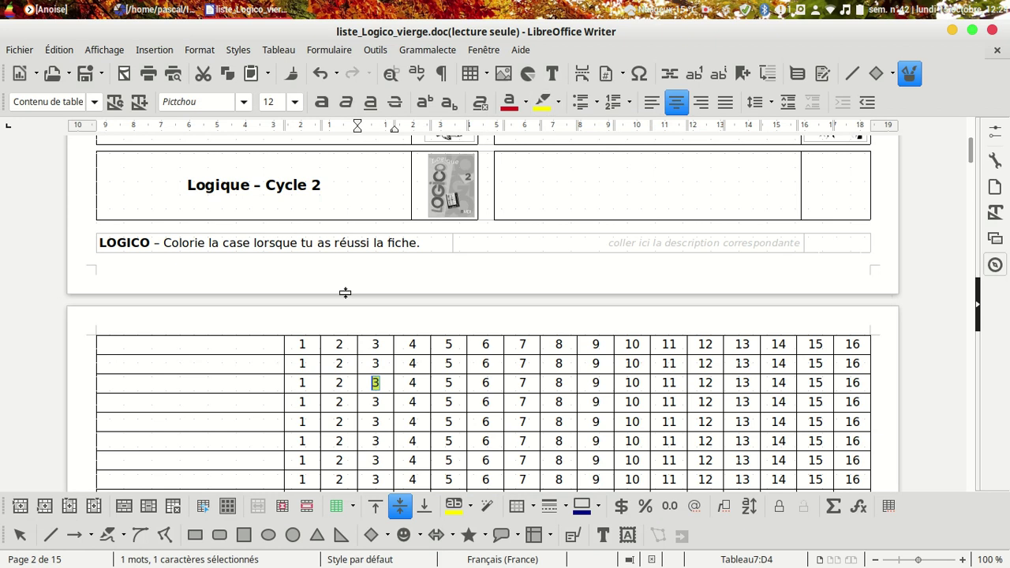
click(246, 400)
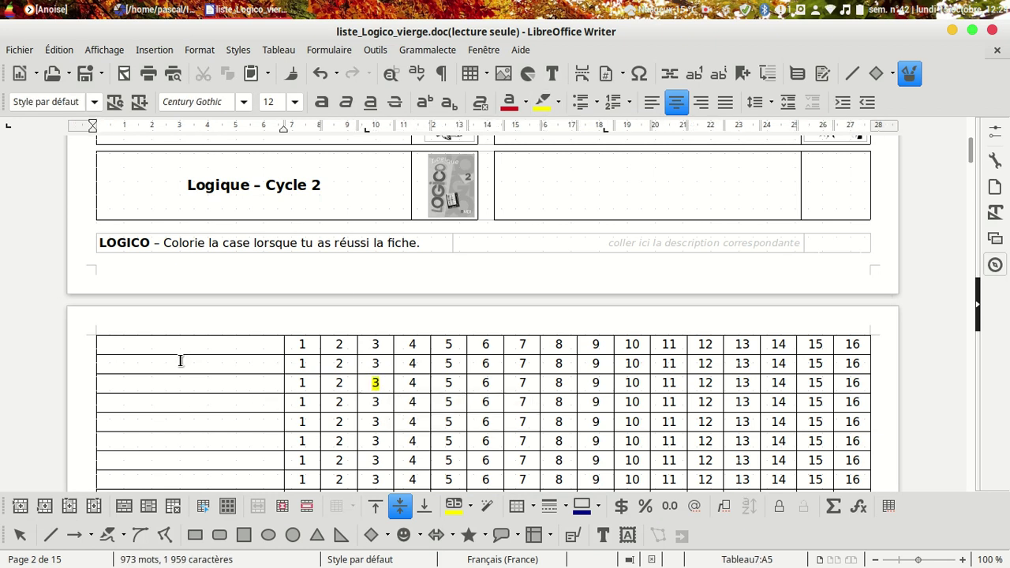
Scroll back up to the top of page 1
scroll(180, 362, up, 2)
scroll(180, 361, up, 3)
scroll(180, 362, up, 4)
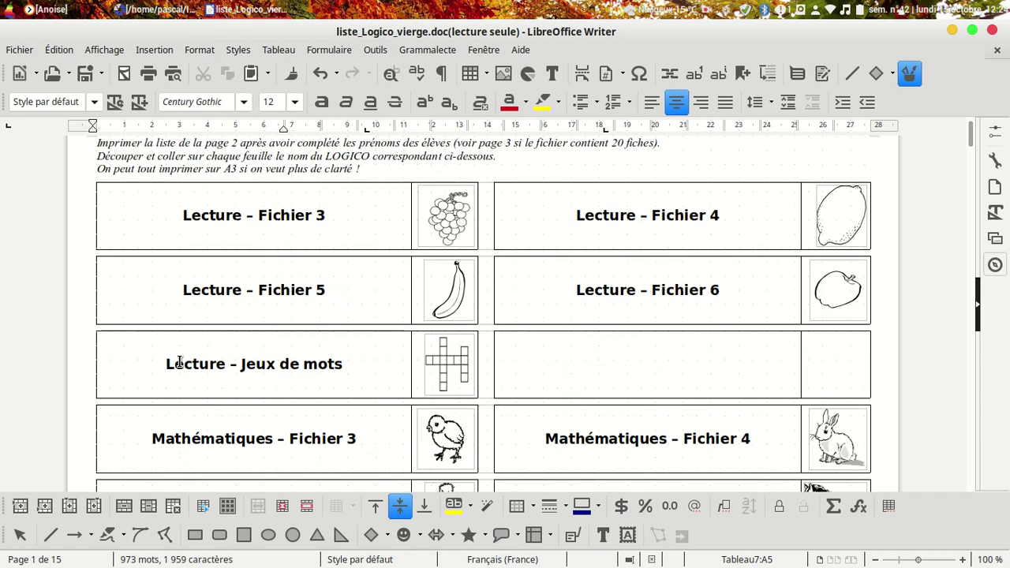
scroll(180, 361, up, 1)
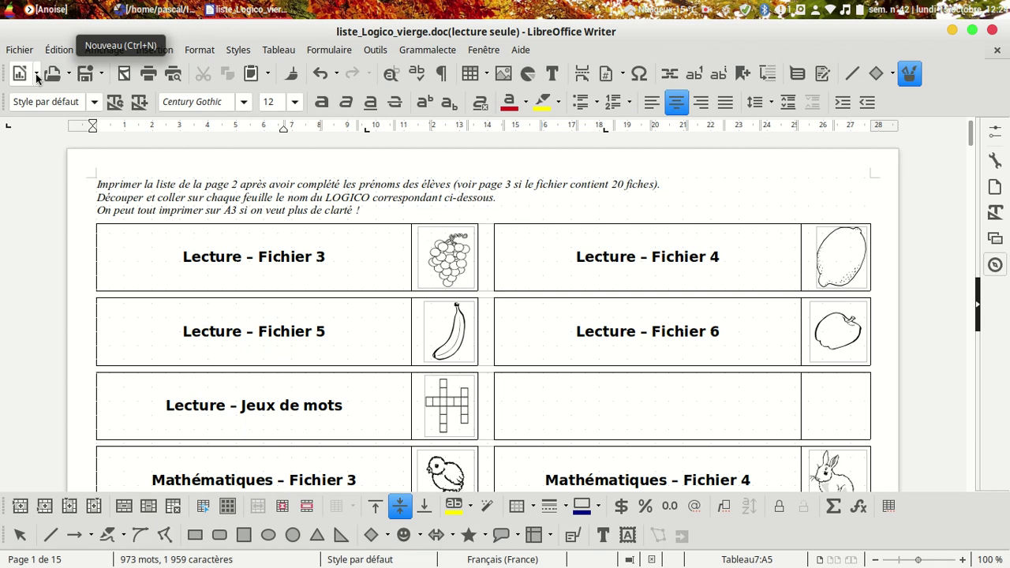
Create a new blank Classeur spreadsheet from the New dropdown
click(36, 76)
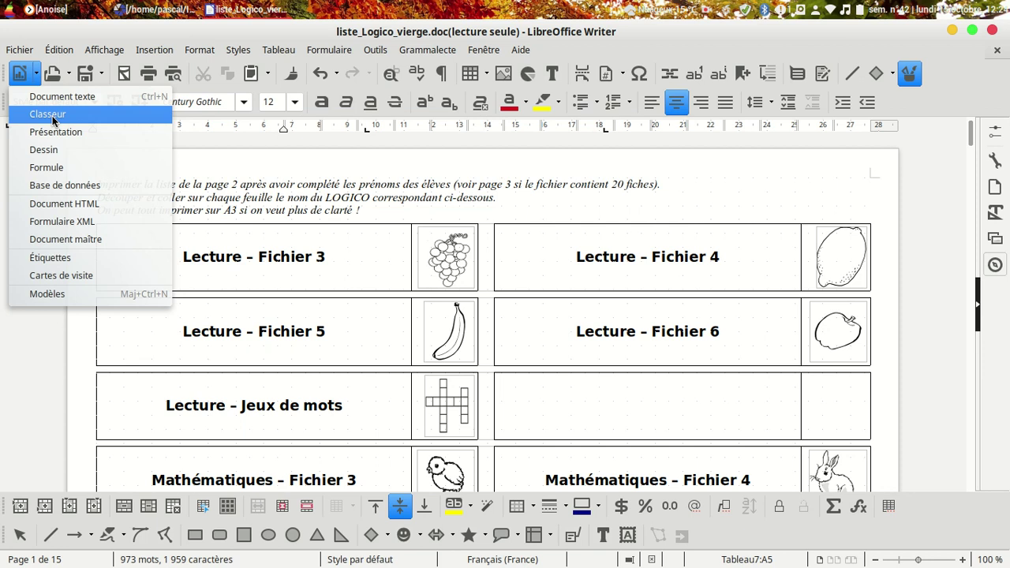
click(54, 117)
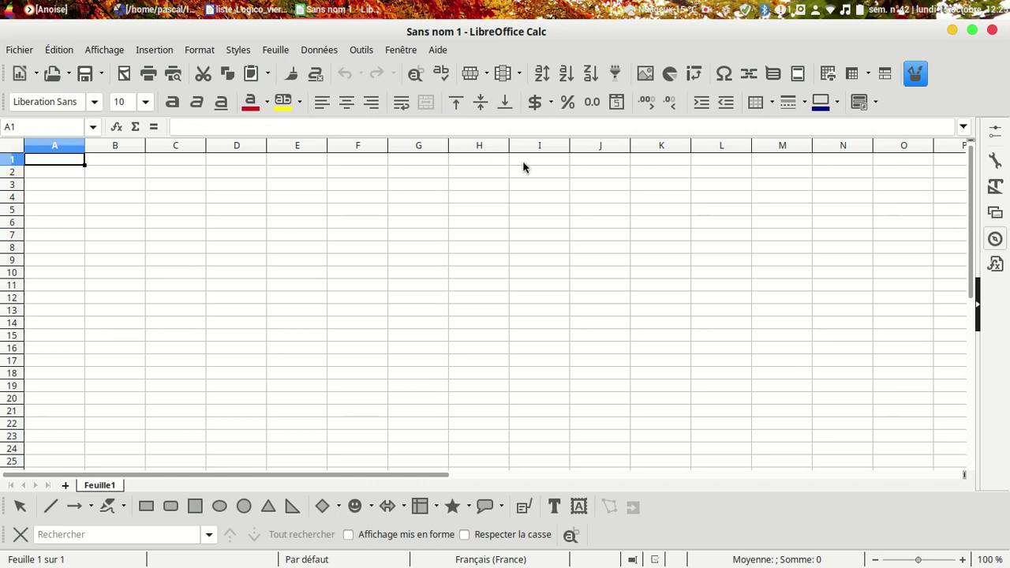
Enter a centred 'prénom' heading in A2 and widen column A to about double width
click(67, 175)
text(prénom)
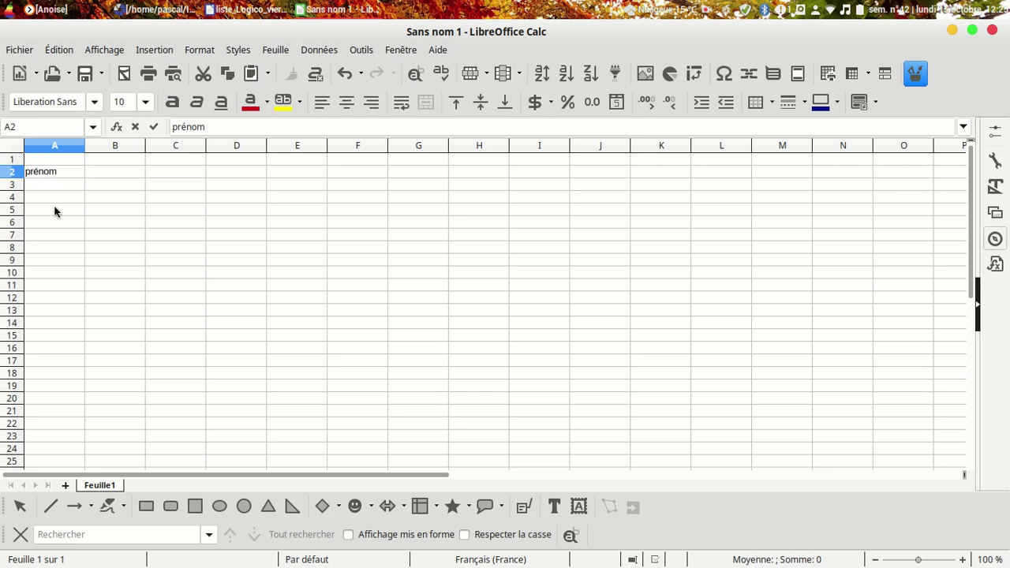
key(Return)
click(48, 175)
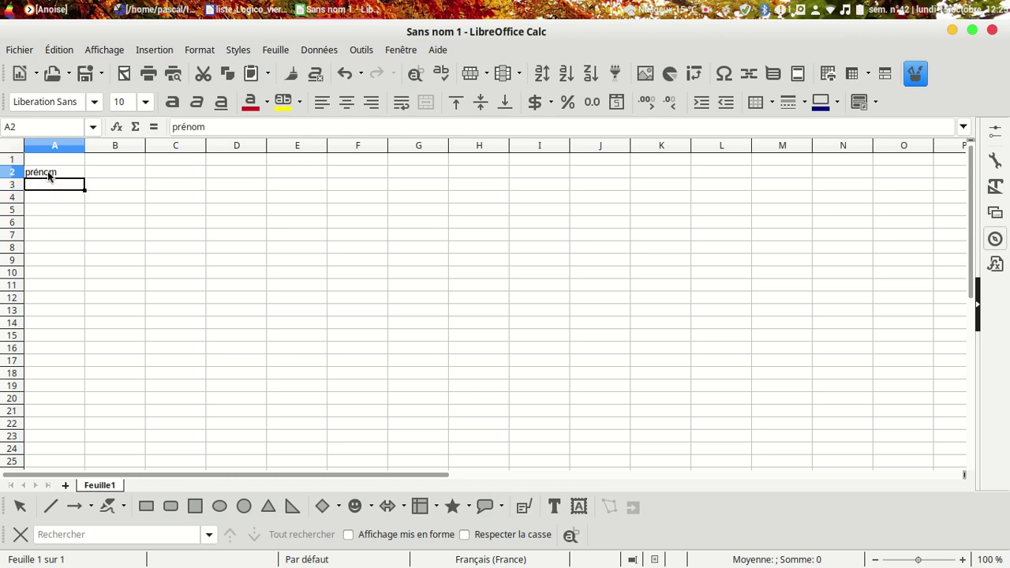
click(346, 103)
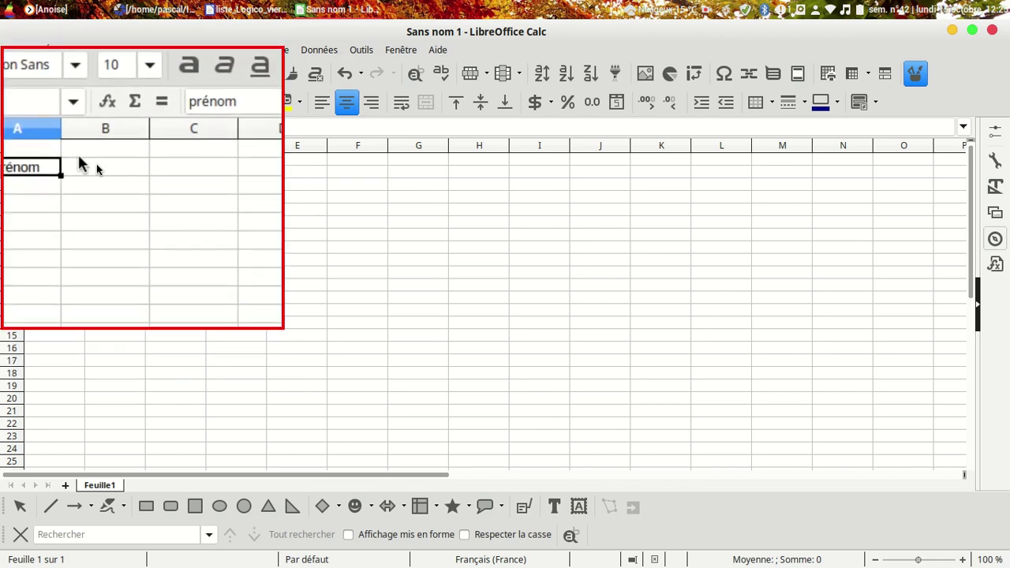
drag(85, 145, 153, 146)
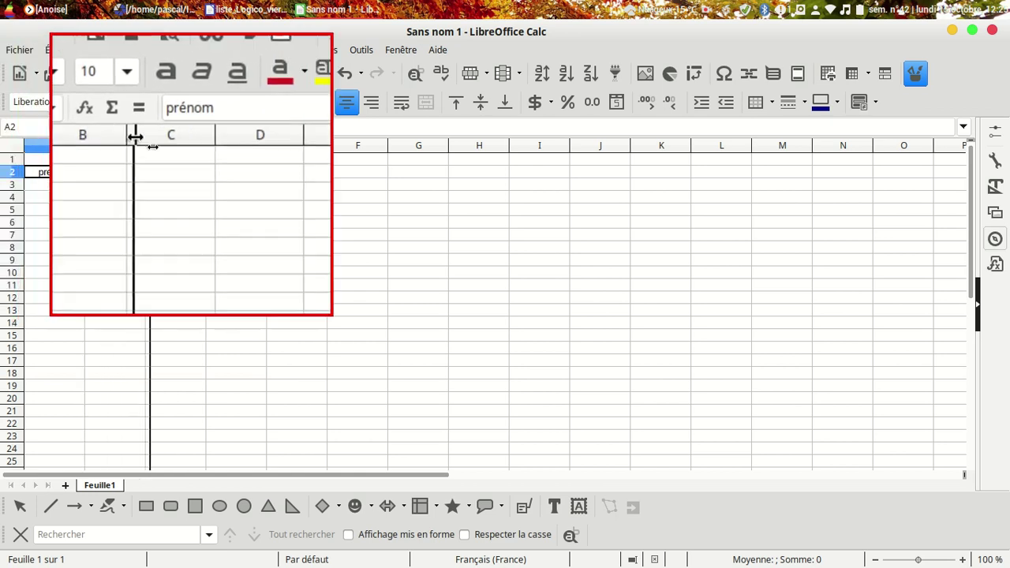
drag(152, 146, 165, 149)
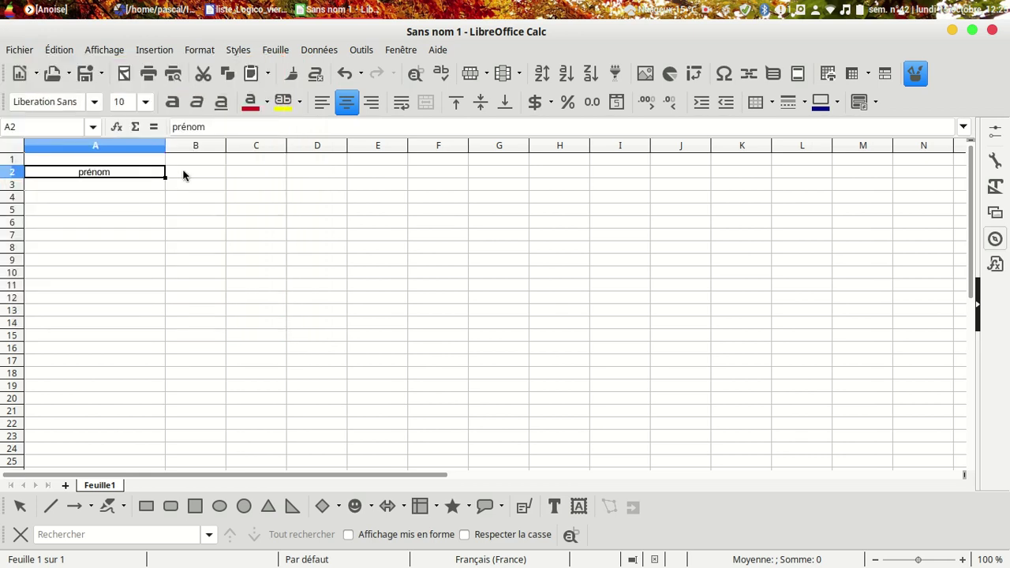
Enter a centred 1 in B2 and fill row 2 up to 16 in column Q
click(186, 178)
text(1)
key(Return)
click(201, 172)
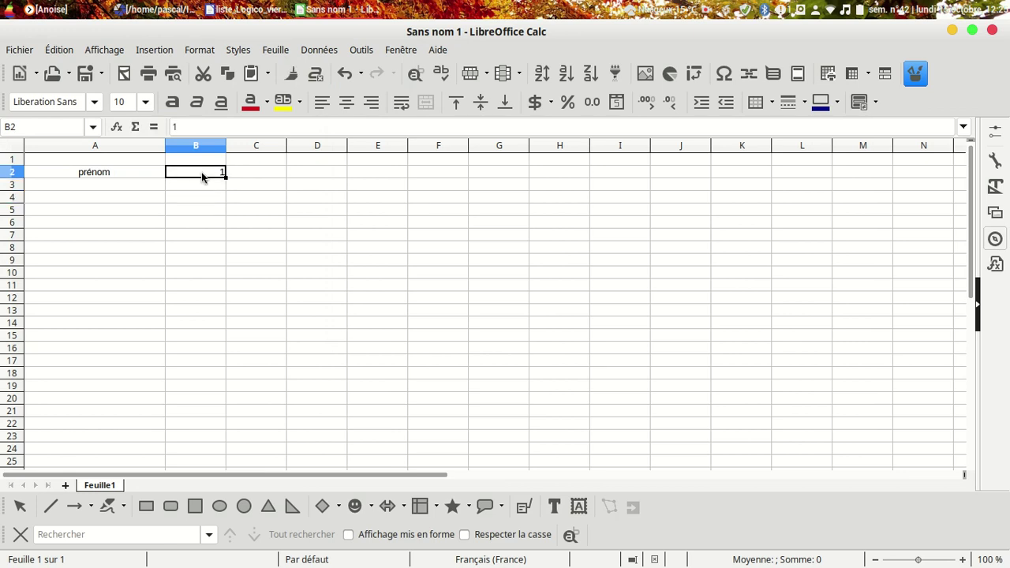
click(345, 103)
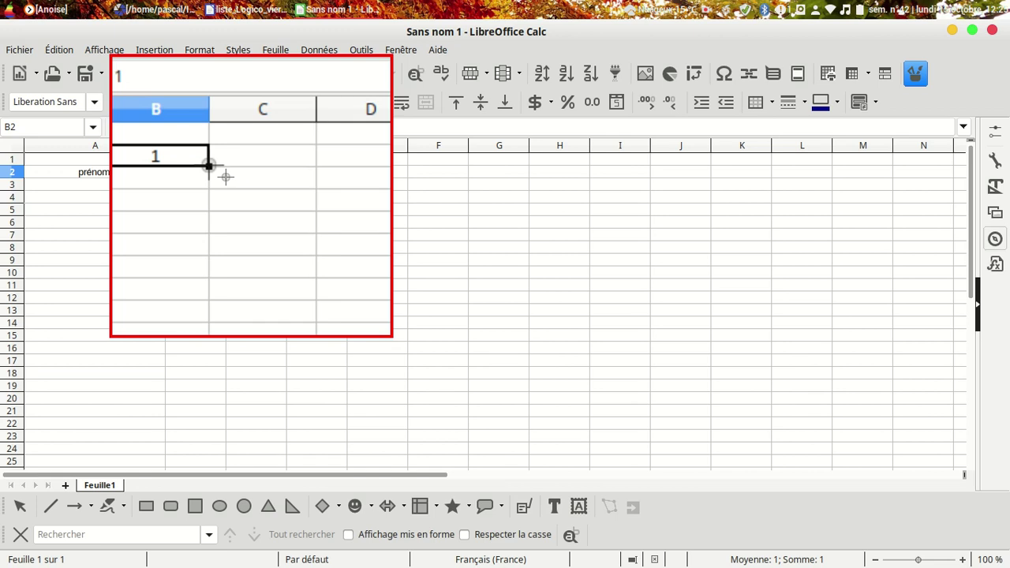
drag(226, 176, 892, 168)
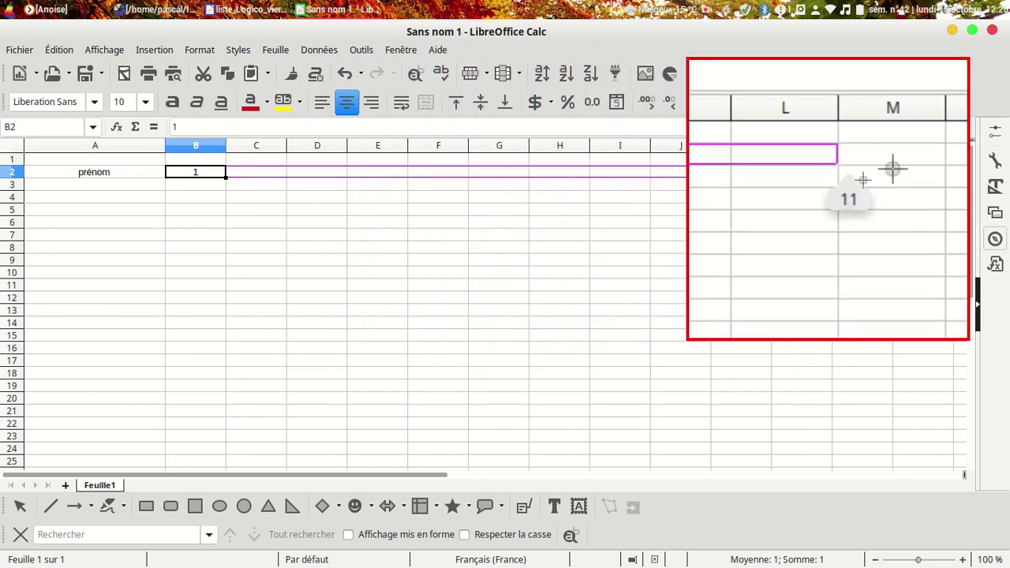
mouse_move(892, 168)
mouse_down()
mouse_move(946, 180)
mouse_move(941, 147)
mouse_up()
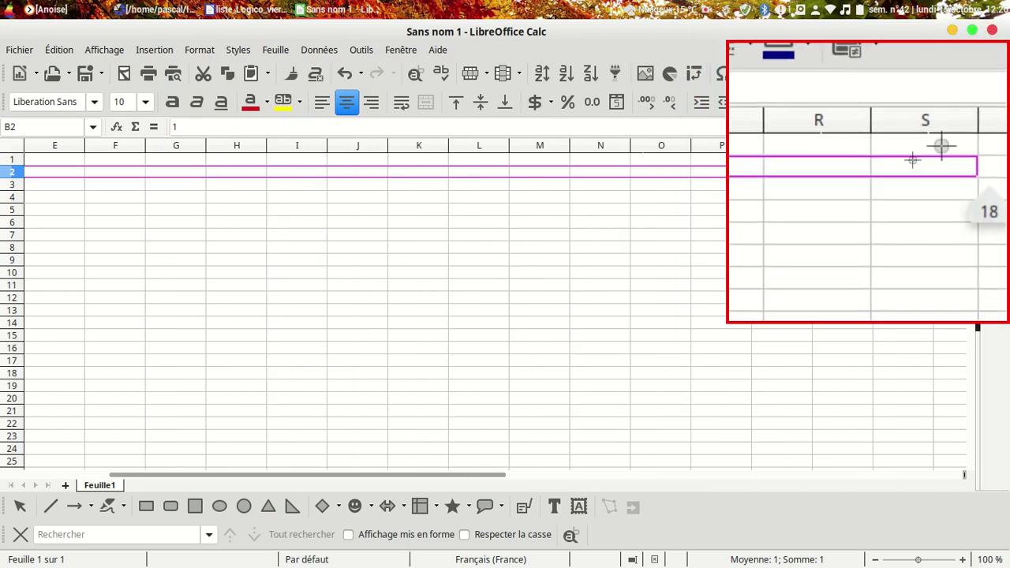
drag(941, 147, 857, 162)
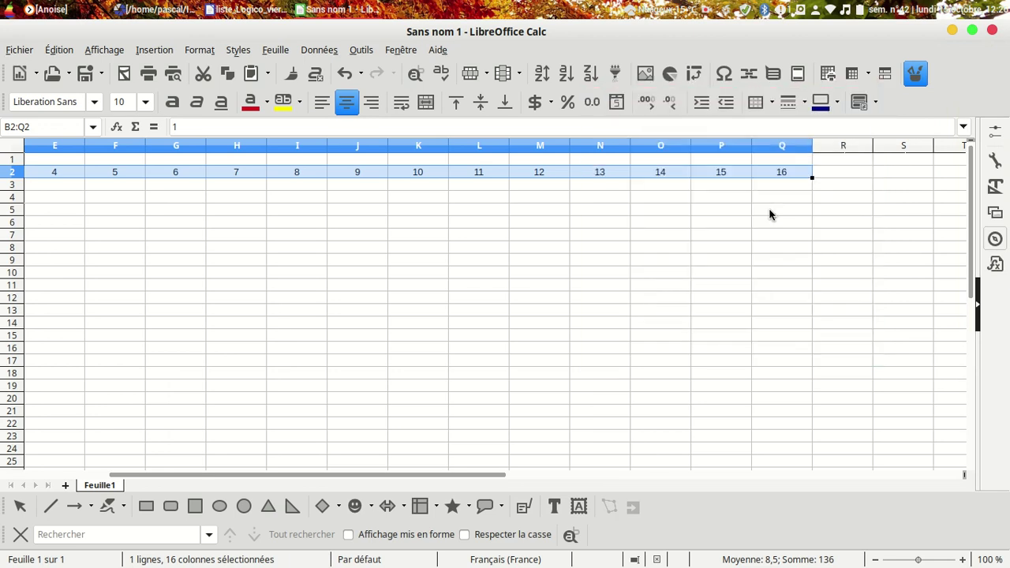
Narrow columns B through Q to one equal small width, then select the 1–16 numbers
click(782, 146)
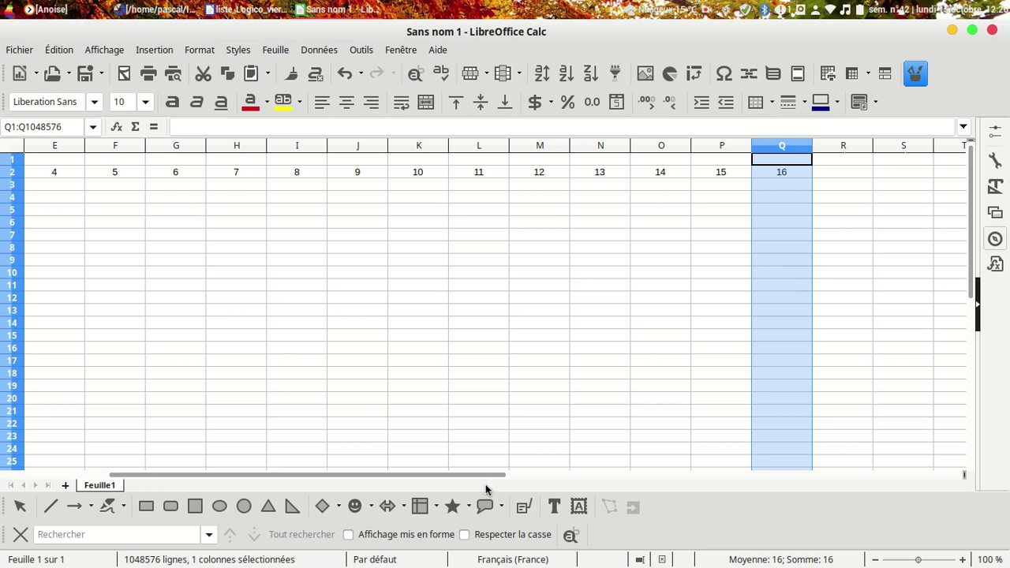
drag(491, 478, 335, 472)
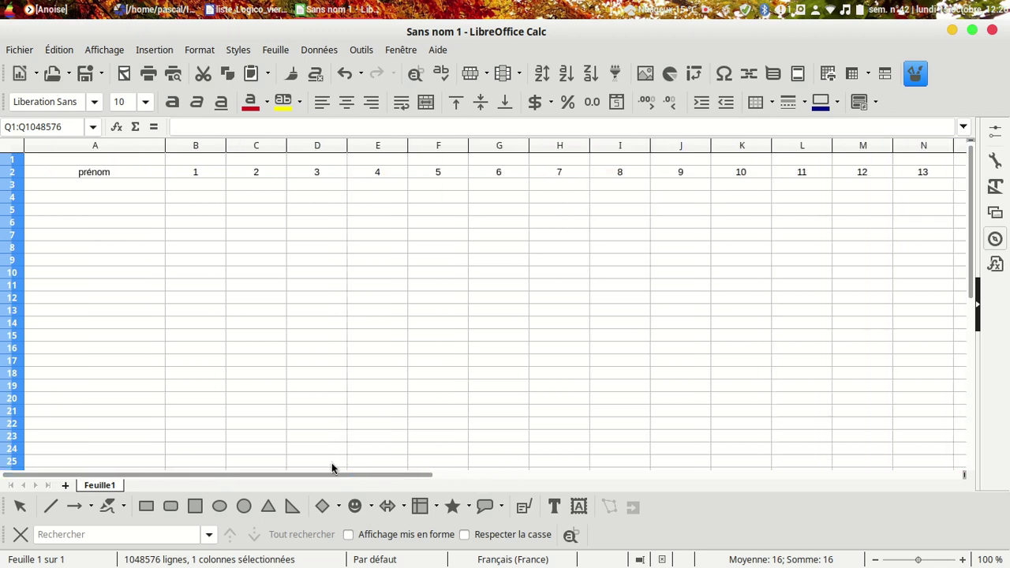
shift+click(205, 147)
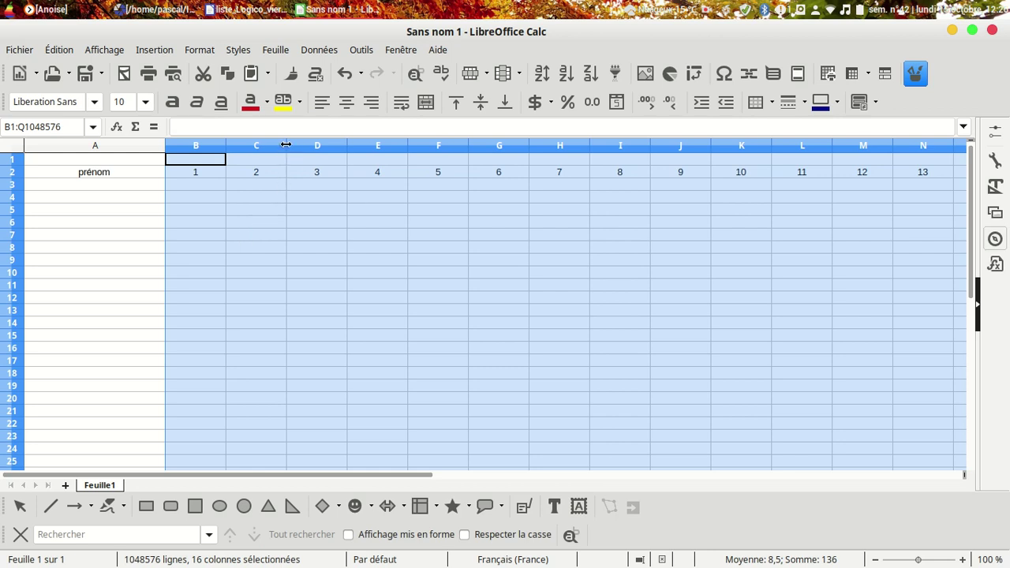
drag(286, 144, 253, 145)
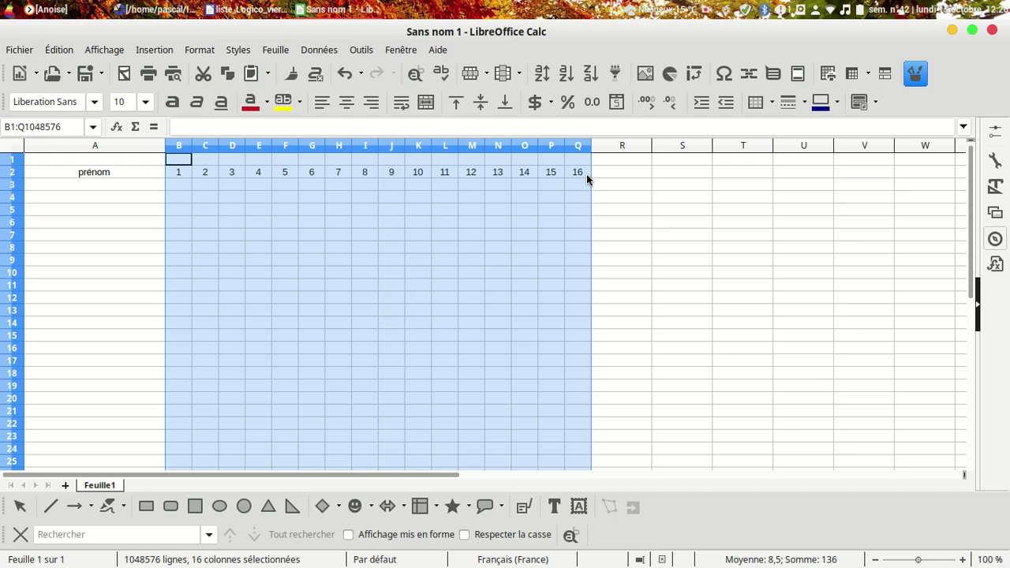
click(117, 277)
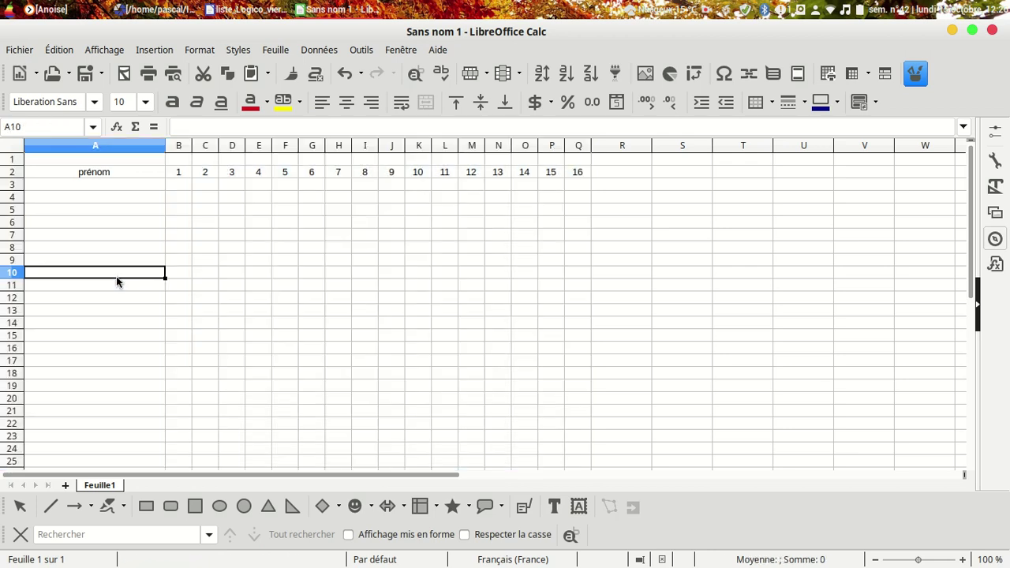
mouse_move(178, 172)
mouse_down()
mouse_move(517, 180)
mouse_move(578, 171)
mouse_up()
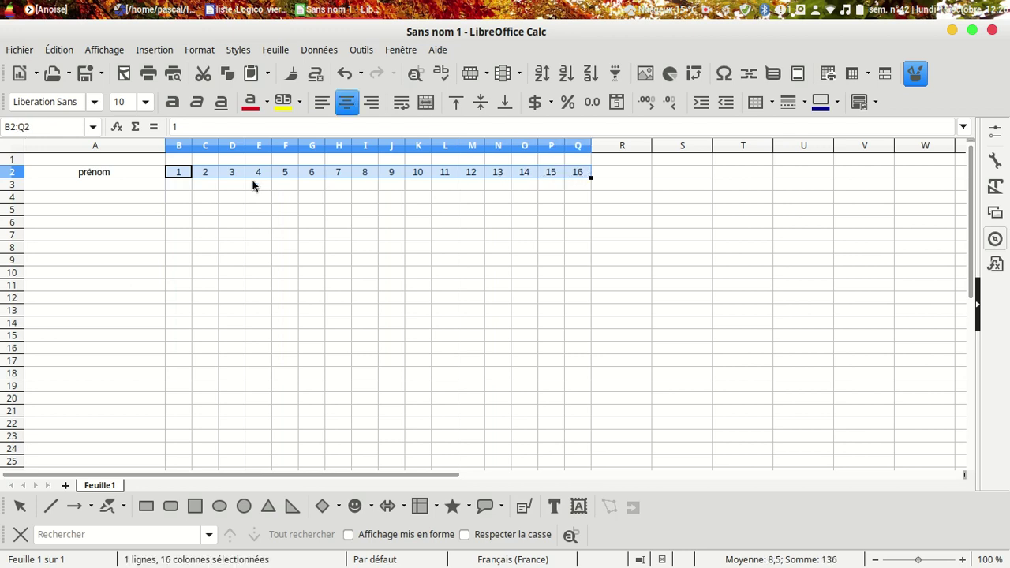
Copy the 1–16 row into row 3, then fill rows 2–3 down to row 30
click(228, 75)
click(180, 185)
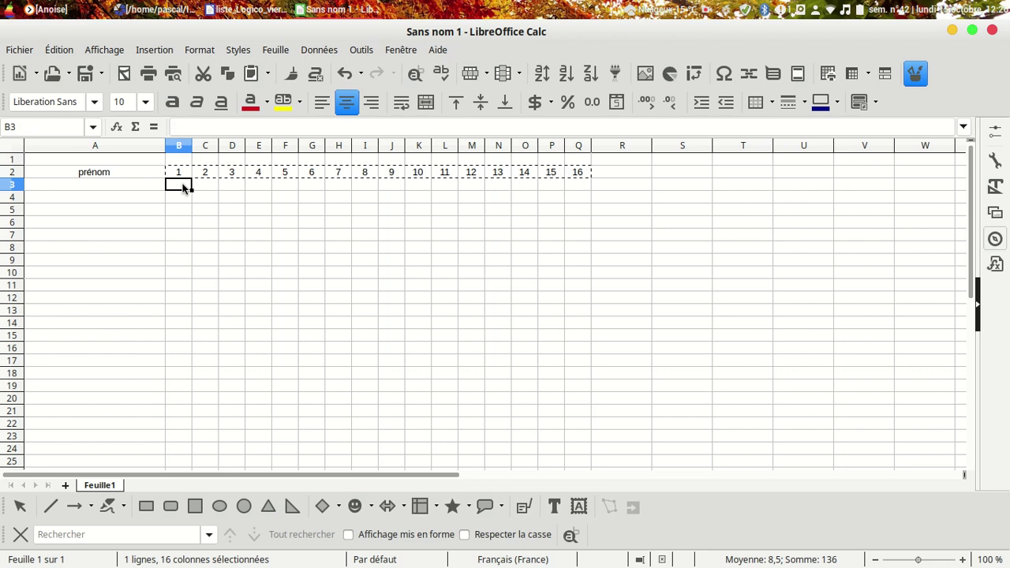
click(251, 74)
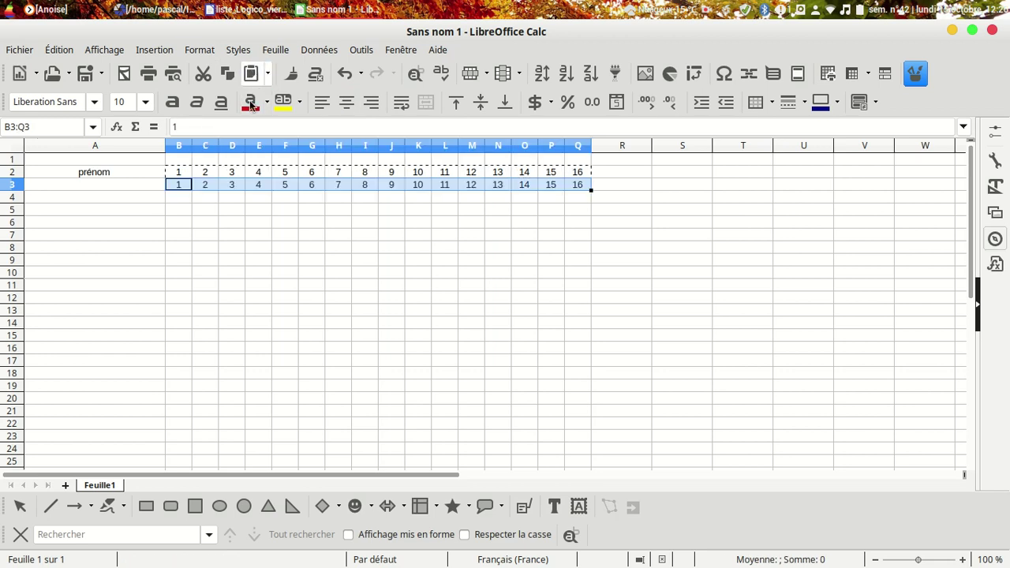
click(312, 298)
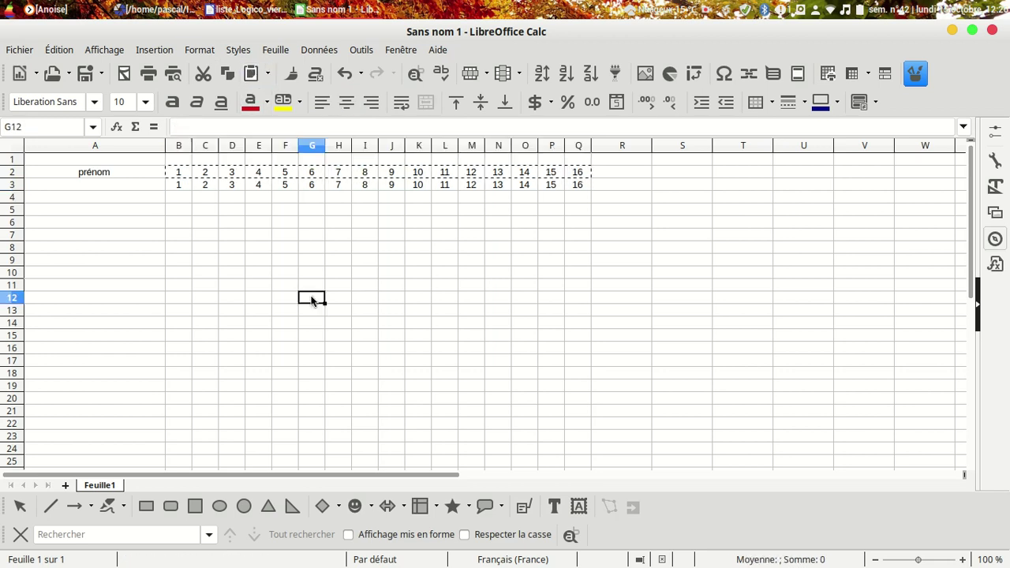
click(180, 175)
drag(181, 175, 577, 186)
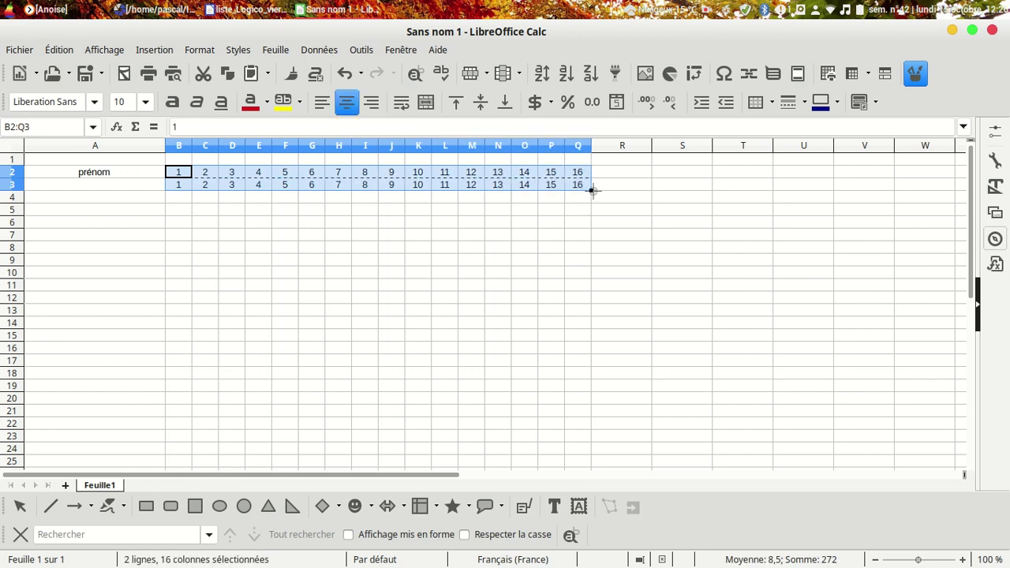
mouse_move(592, 189)
mouse_down()
mouse_move(589, 465)
mouse_move(593, 449)
mouse_up()
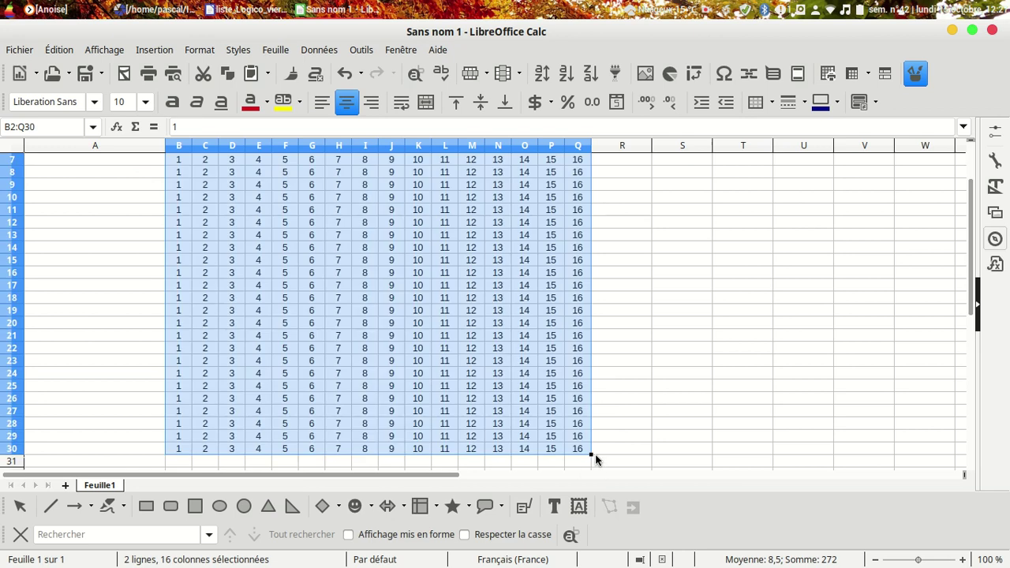
Apply all borders to every cell from A2 to Q30
click(75, 298)
scroll(74, 299, up, 2)
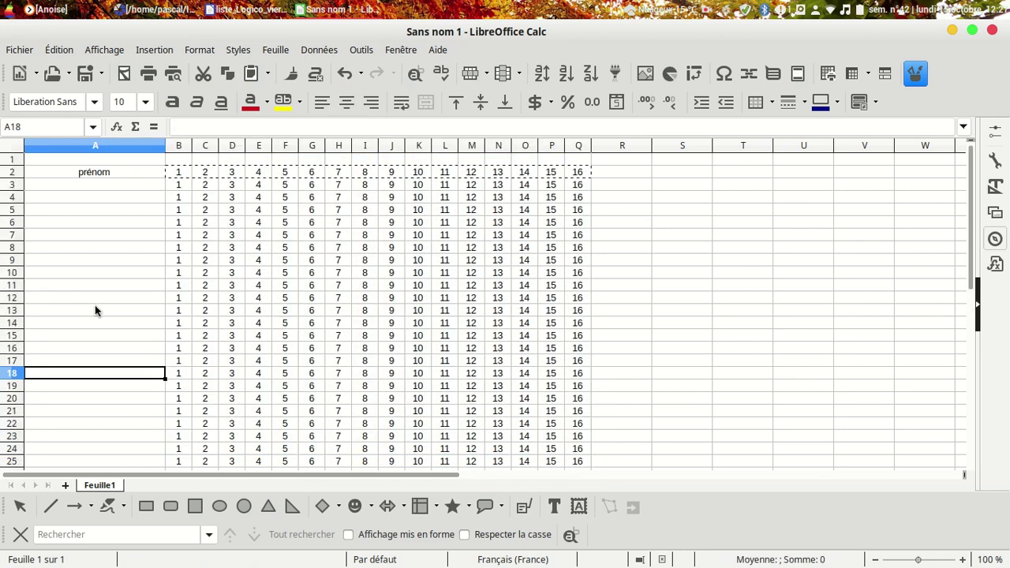
click(70, 168)
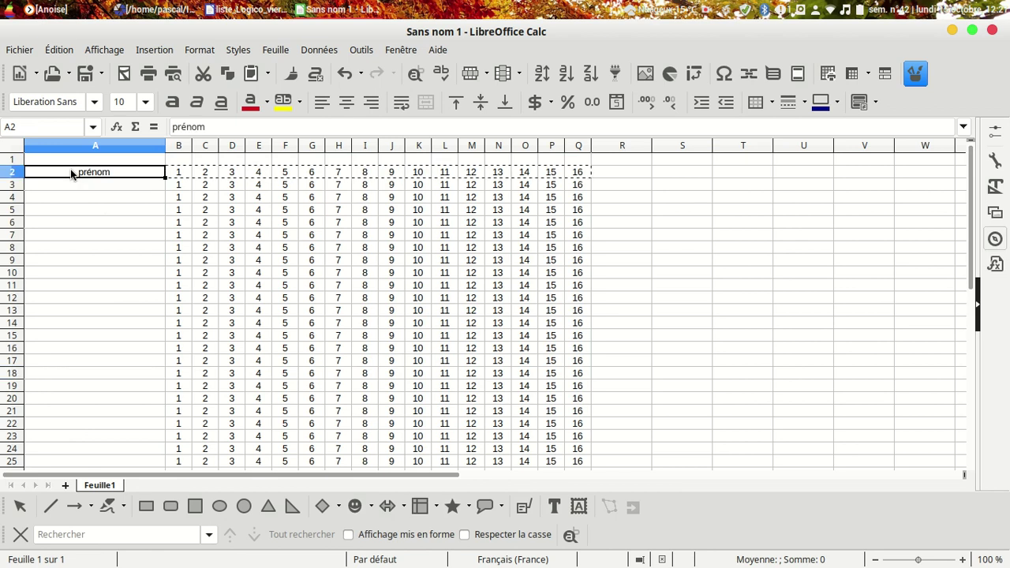
scroll(729, 371, down, 1)
scroll(729, 371, down, 2)
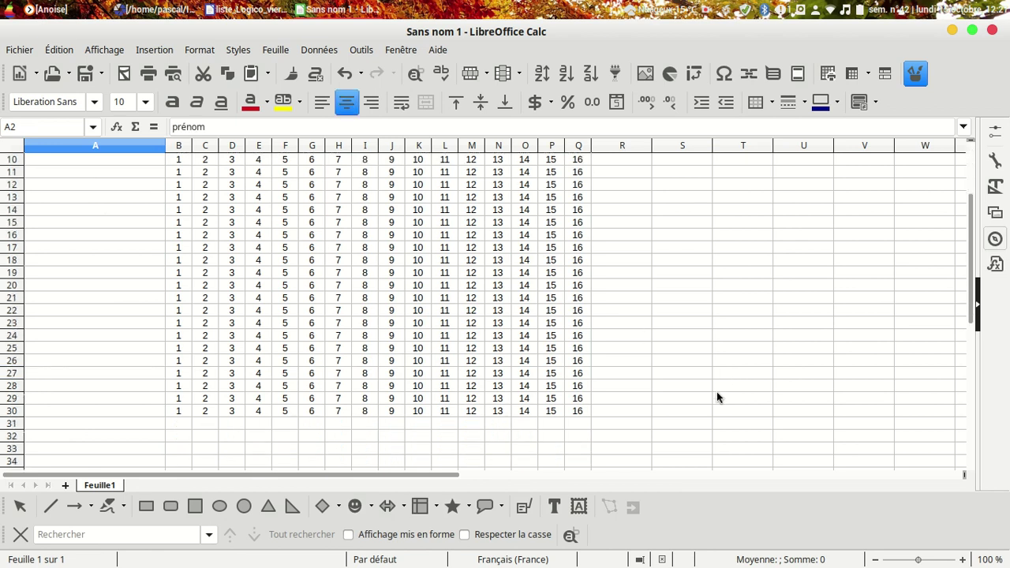
shift+click(577, 410)
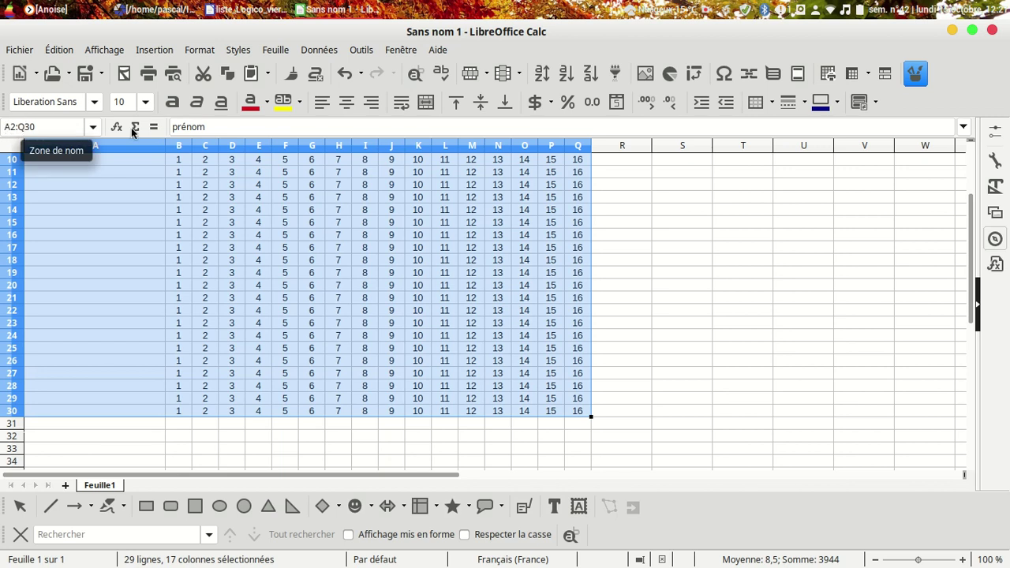
click(772, 103)
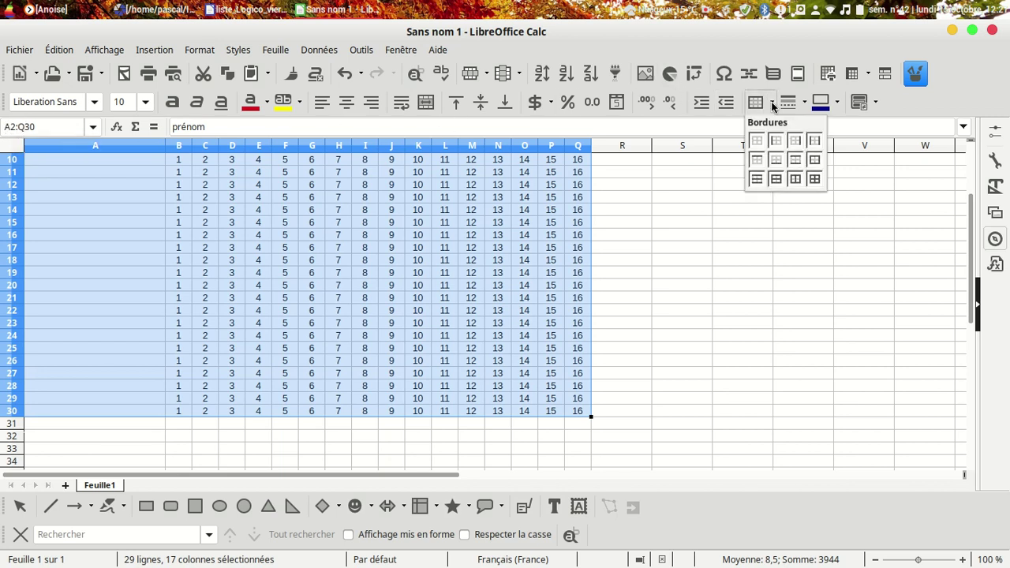
click(814, 179)
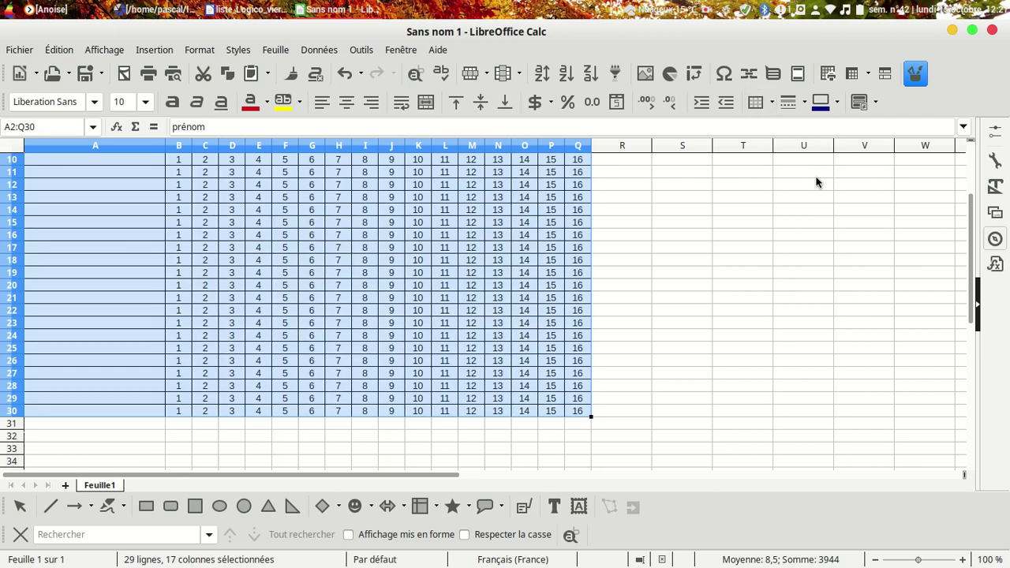
click(662, 278)
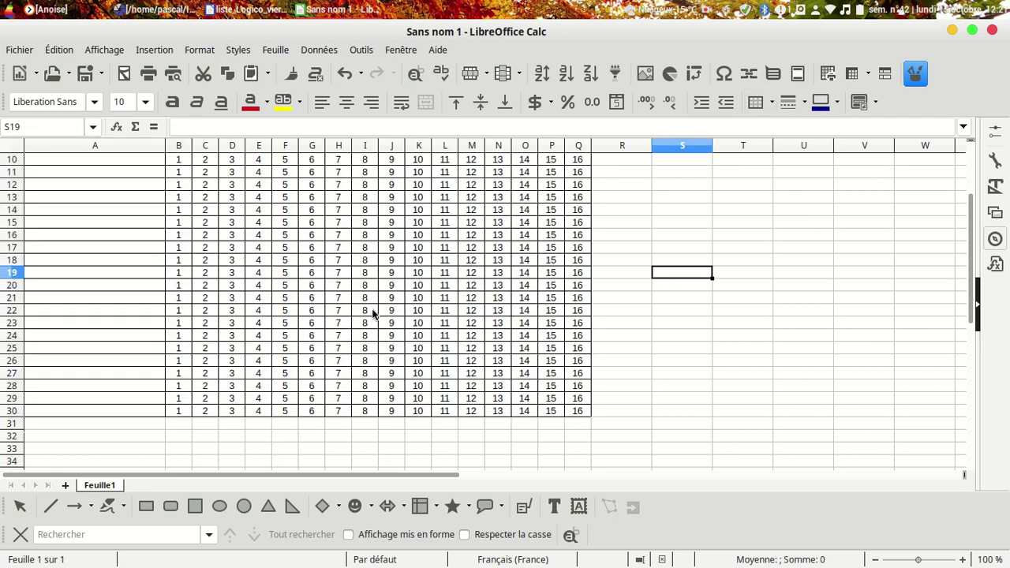
scroll(311, 324, up, 2)
scroll(312, 325, up, 1)
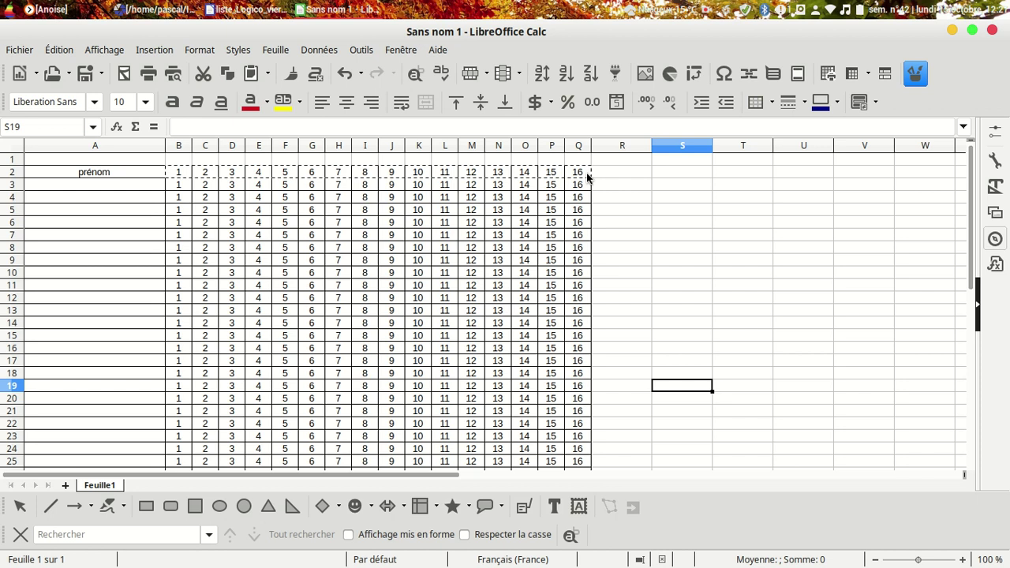
Fill the header row A2:Q2 with a grey background
click(630, 210)
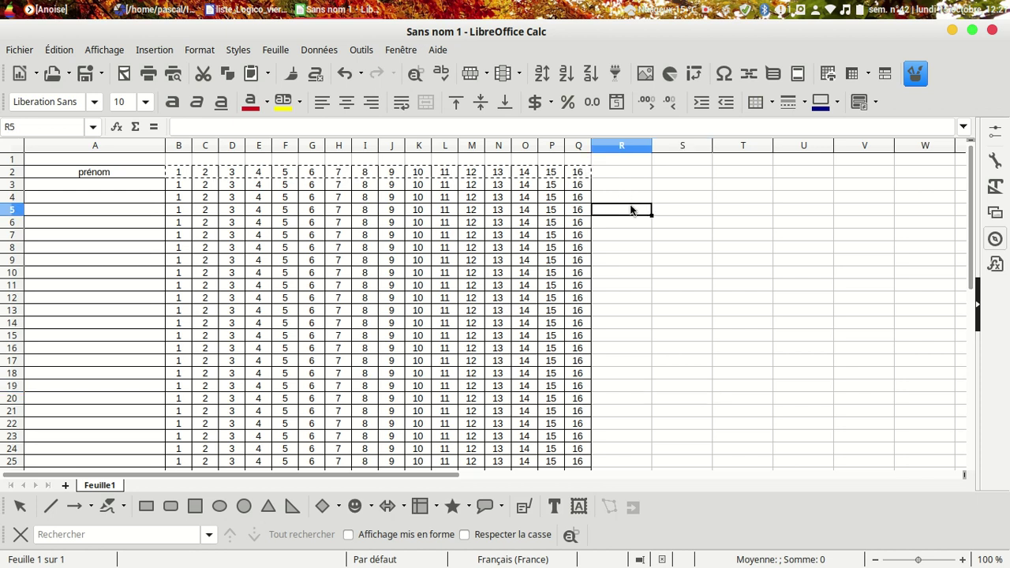
click(129, 172)
drag(132, 172, 579, 172)
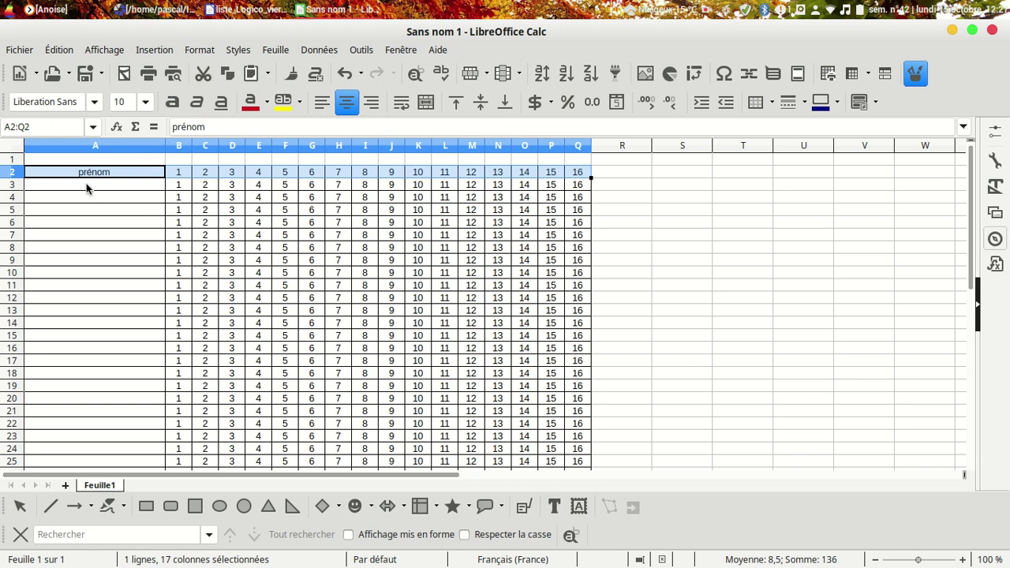
click(301, 104)
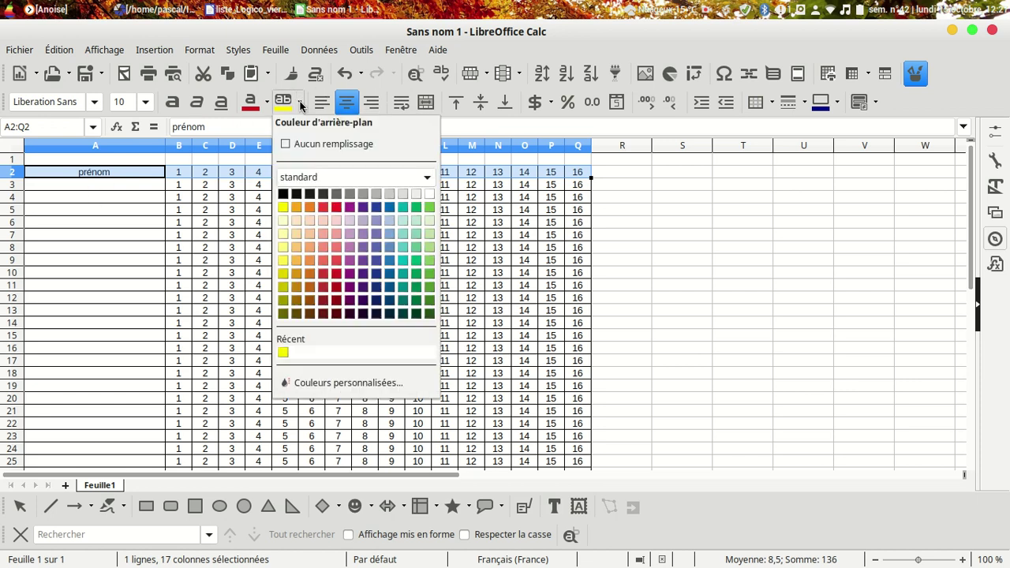
click(377, 195)
Copy the shaded header row and select the grey row 2 and white row 3
key(ctrl+c)
click(118, 247)
mouse_move(89, 175)
mouse_down()
mouse_move(580, 175)
mouse_move(584, 187)
mouse_up()
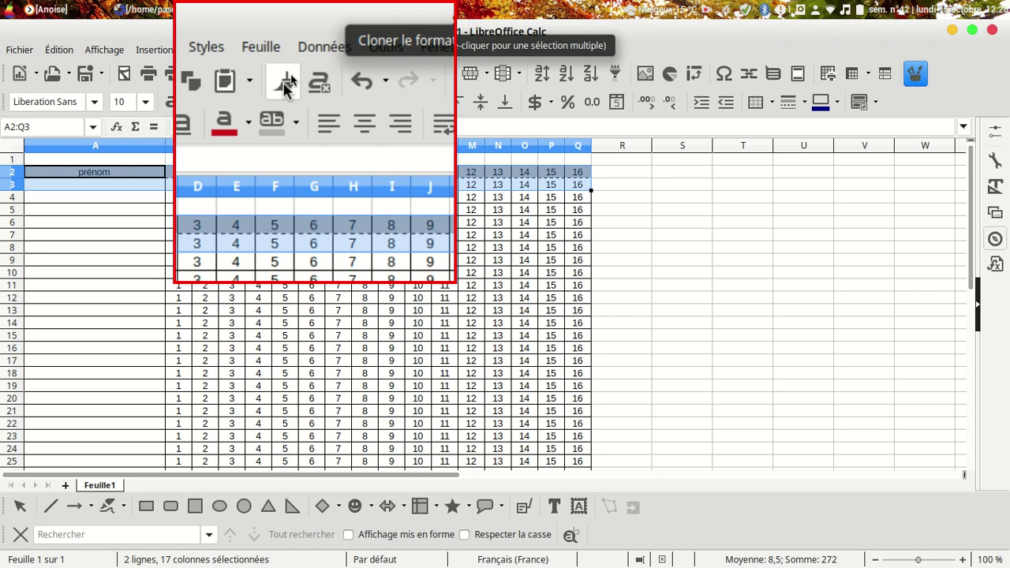
Clone the A2:Q3 formatting onto A4:Q30 so rows alternate grey and white
click(286, 82)
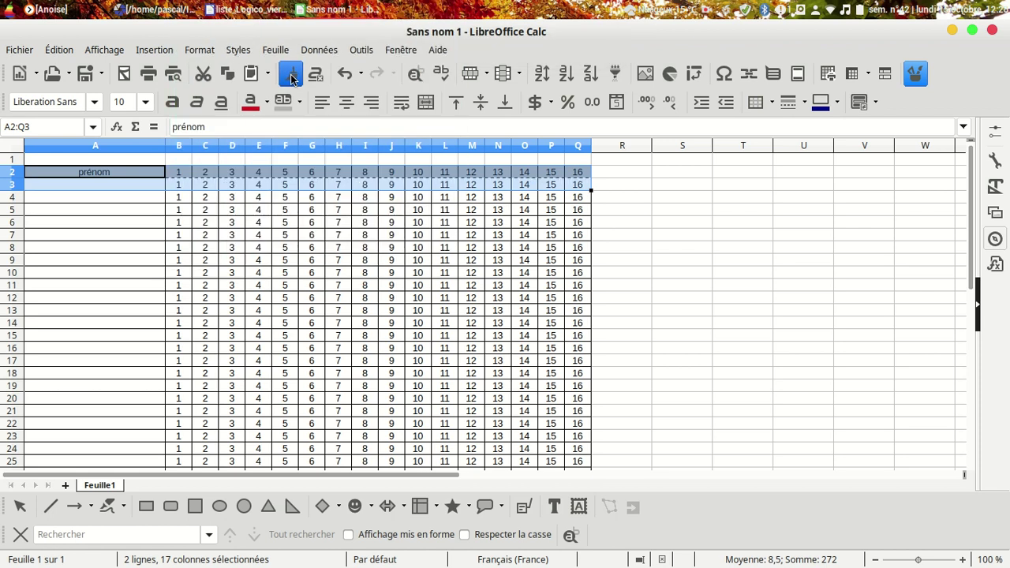
click(56, 193)
mouse_move(56, 192)
mouse_down()
mouse_move(581, 302)
mouse_move(581, 468)
mouse_up()
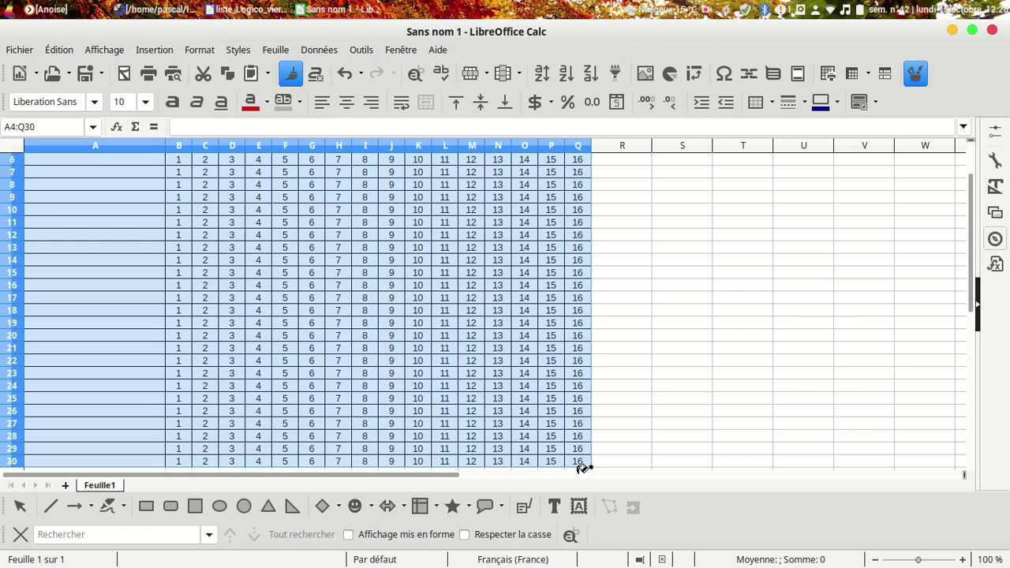
drag(581, 468, 575, 395)
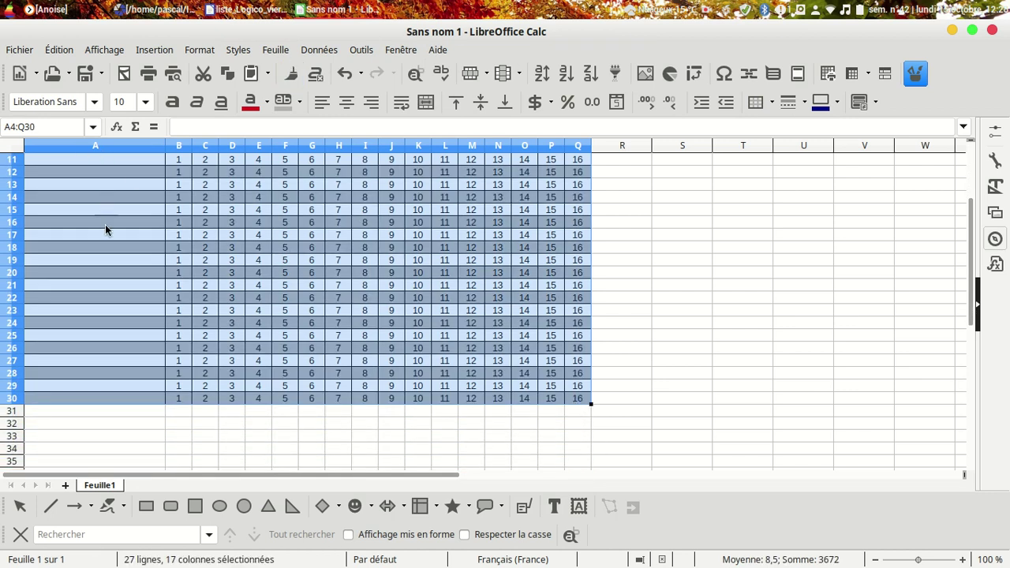
Heighten row 1 of the striped sheet for a title, then switch to liste_Logico_vierge.doc in Writer
click(643, 390)
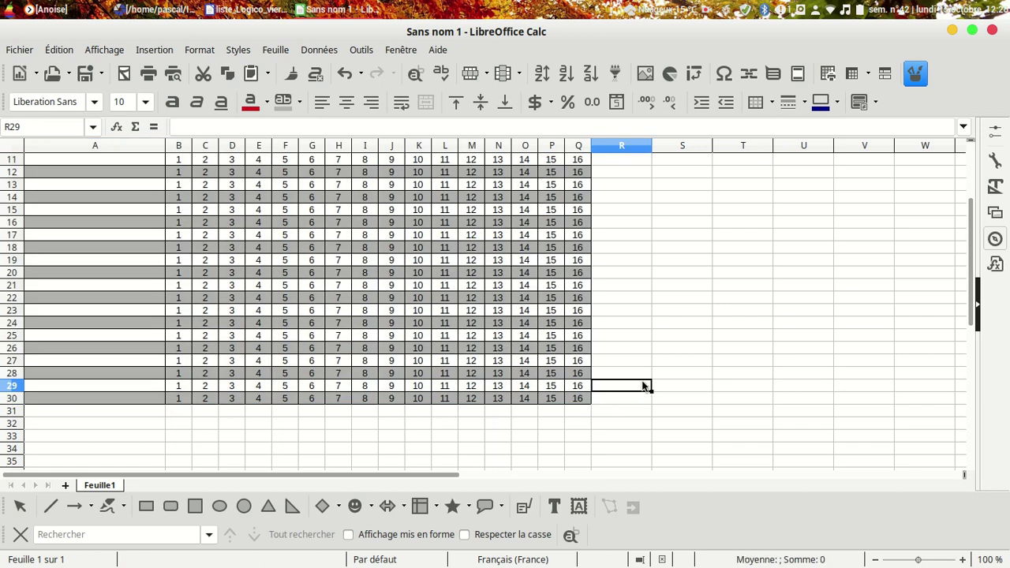
scroll(642, 373, up, 3)
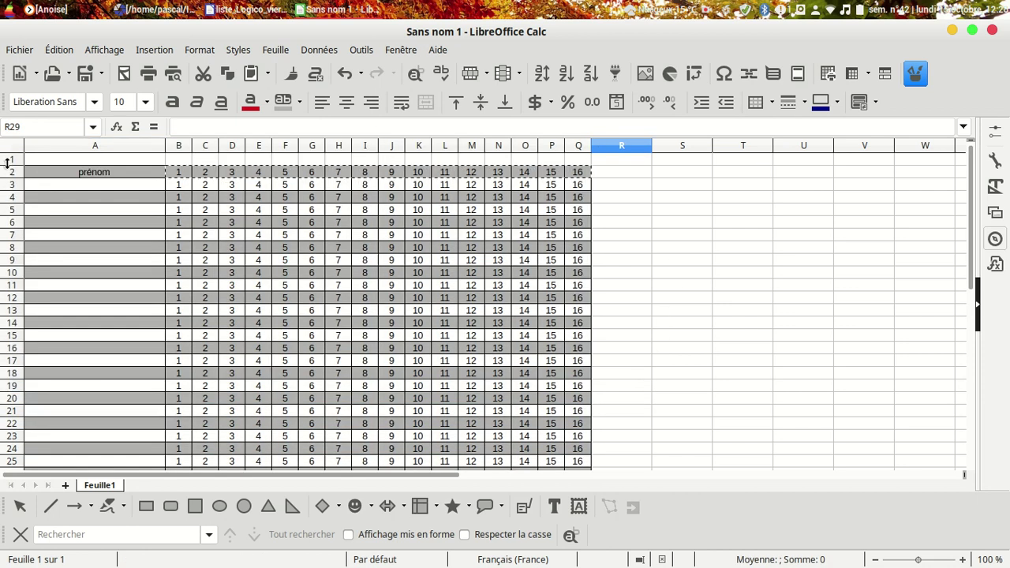
drag(7, 163, 14, 211)
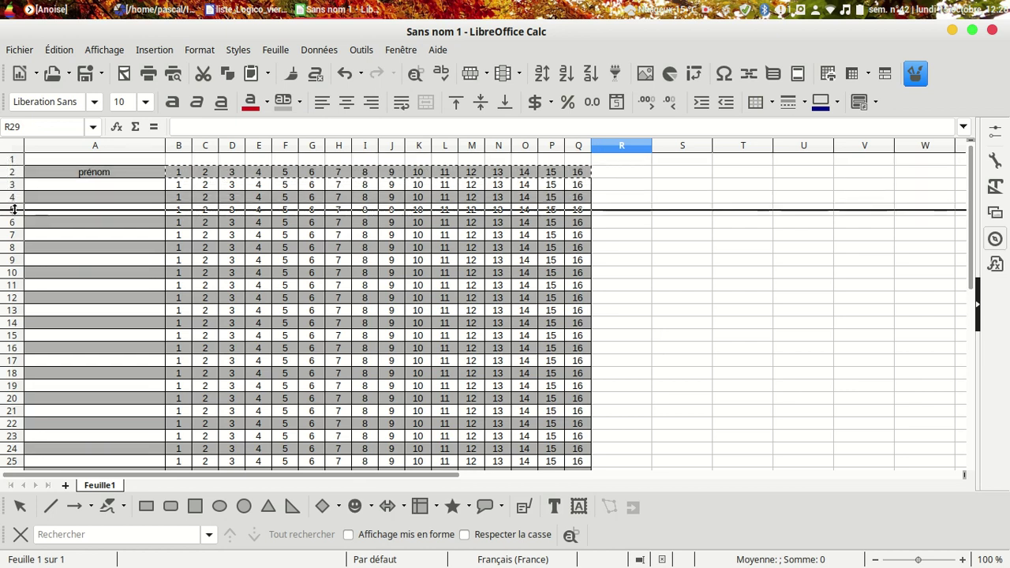
drag(14, 210, 14, 214)
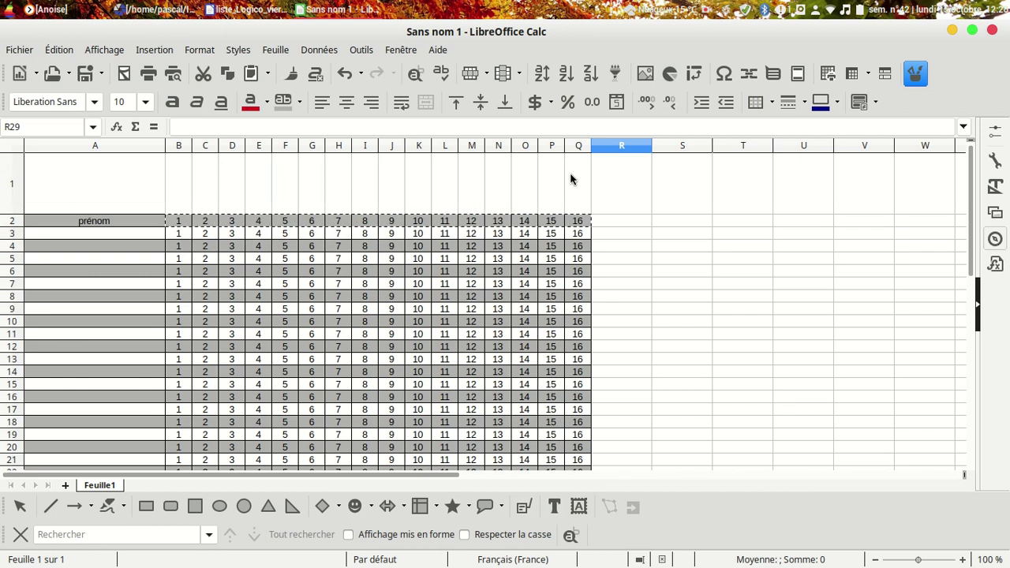
click(241, 9)
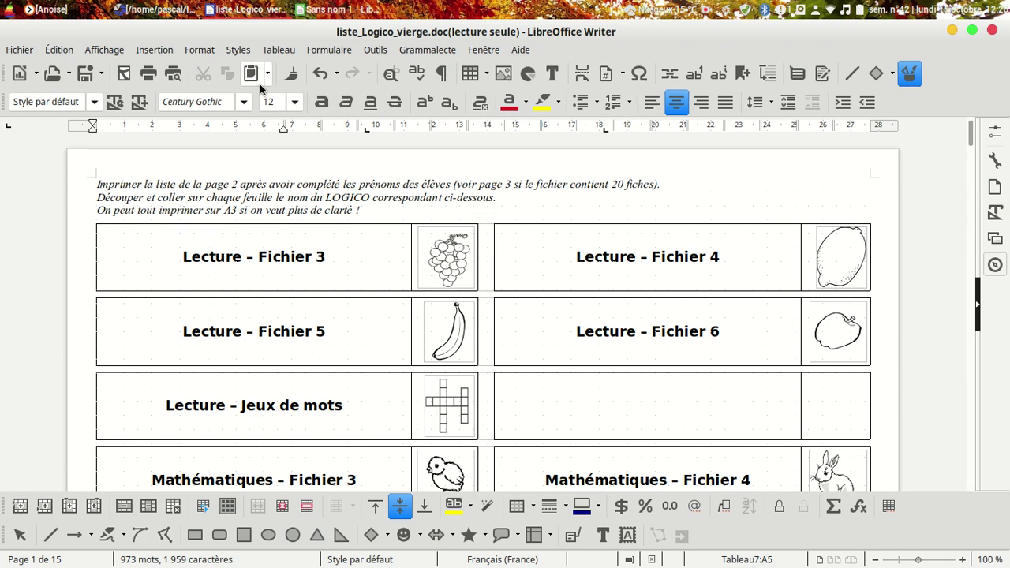
Capture the Lecture – Fichier 3 box with Shutter's Sélection tool as Sélection_234.png, then return to Calc
click(118, 10)
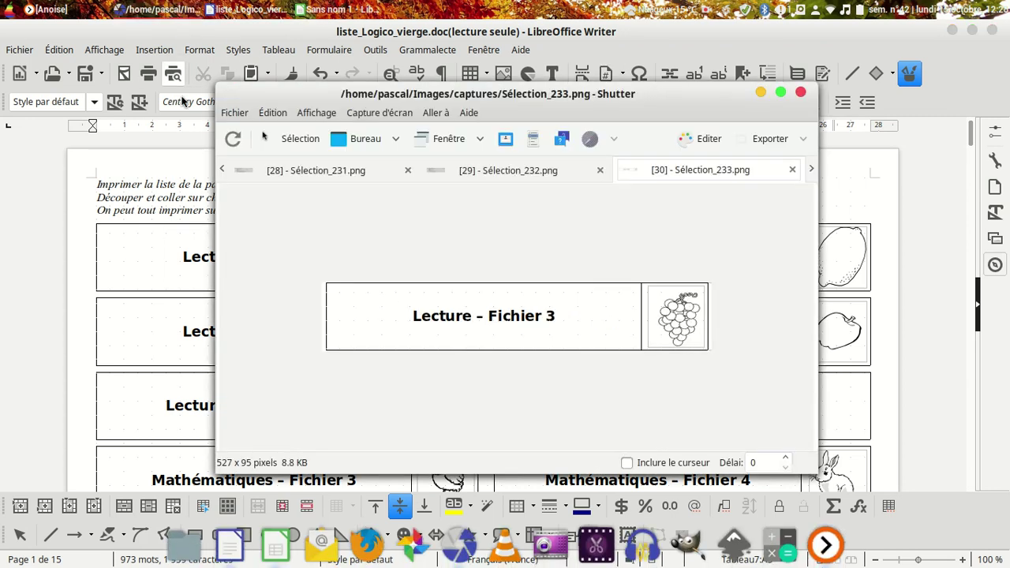
click(293, 139)
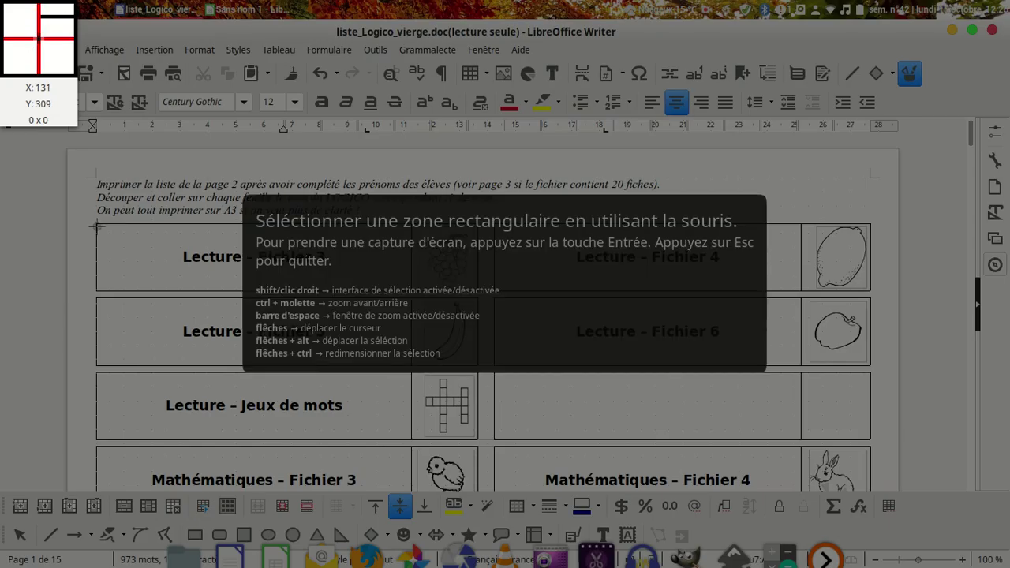
drag(97, 225, 479, 292)
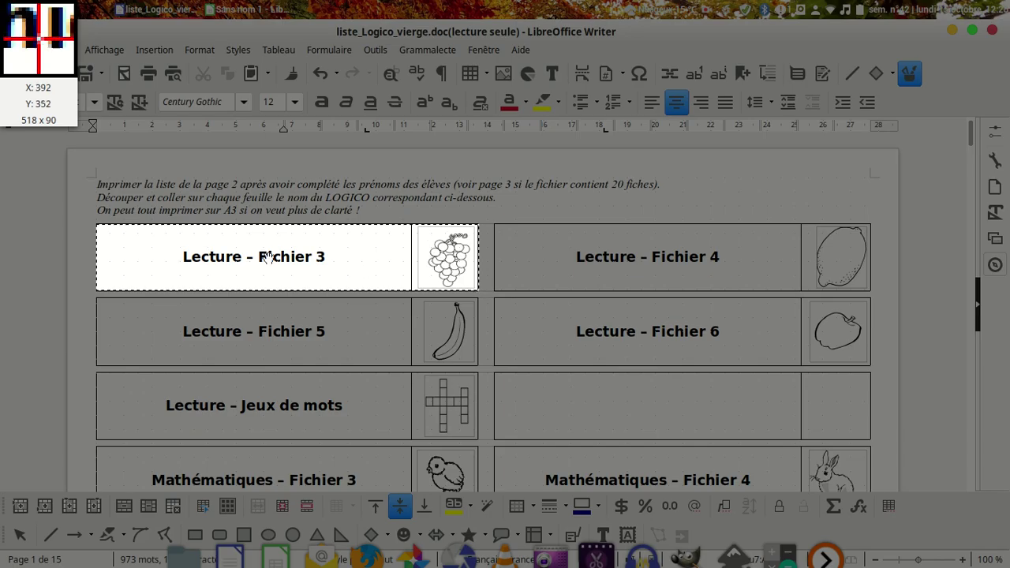
click(260, 256)
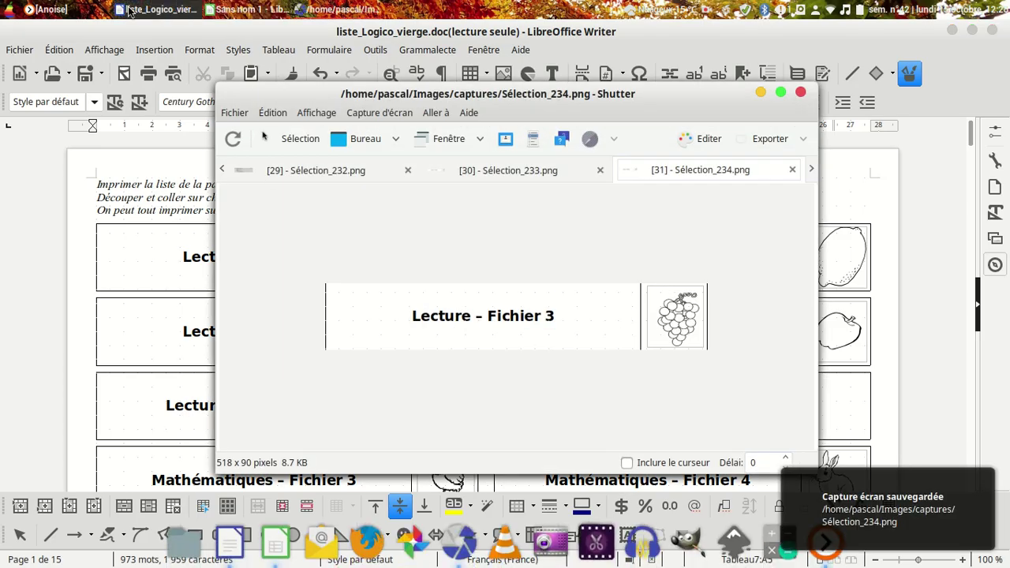
click(246, 9)
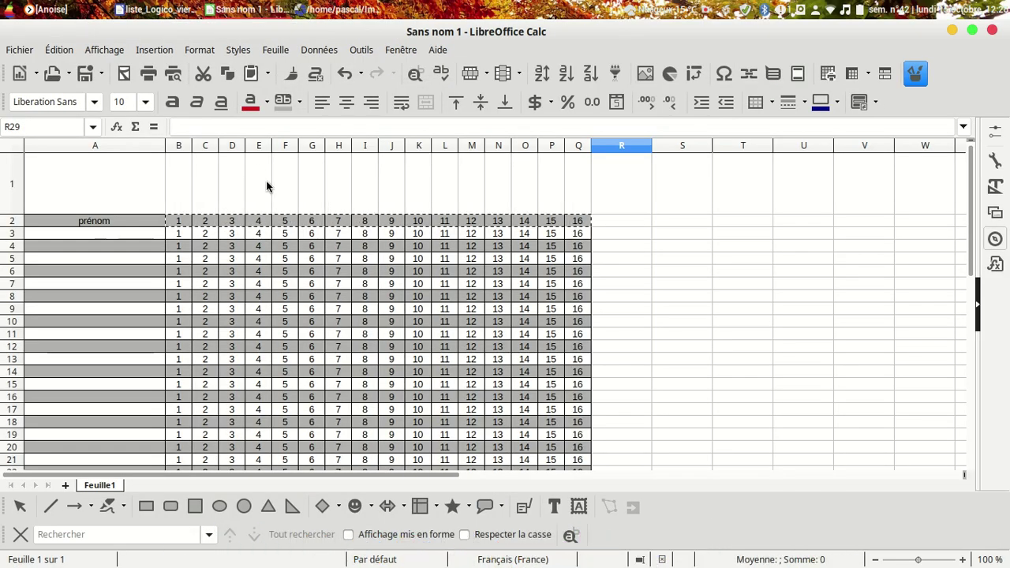
Paste the Lecture – Fichier 3 image at F1, slide it left over row 1, and heighten row 1 slightly
click(285, 188)
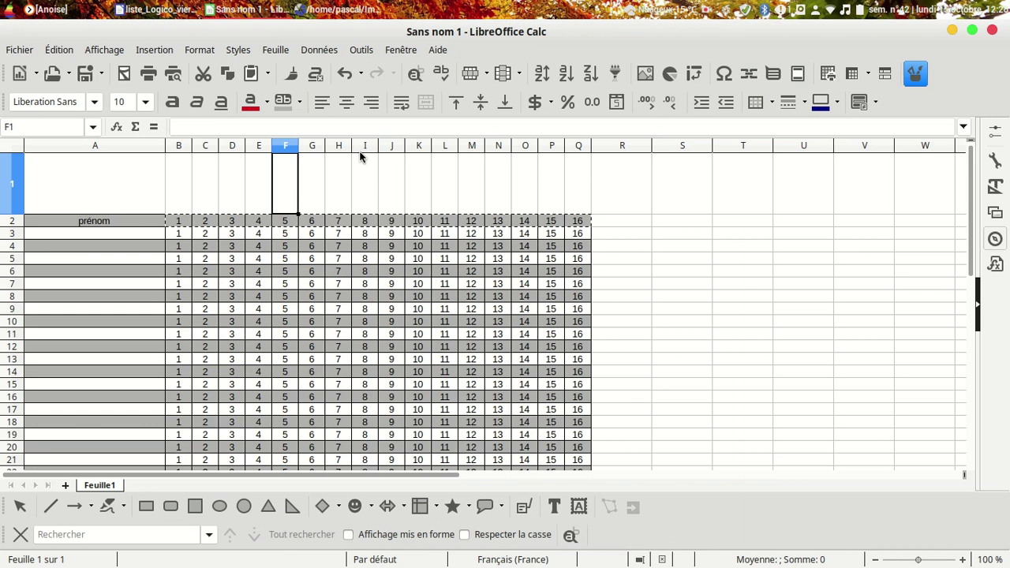
click(251, 74)
drag(415, 190, 363, 168)
click(642, 260)
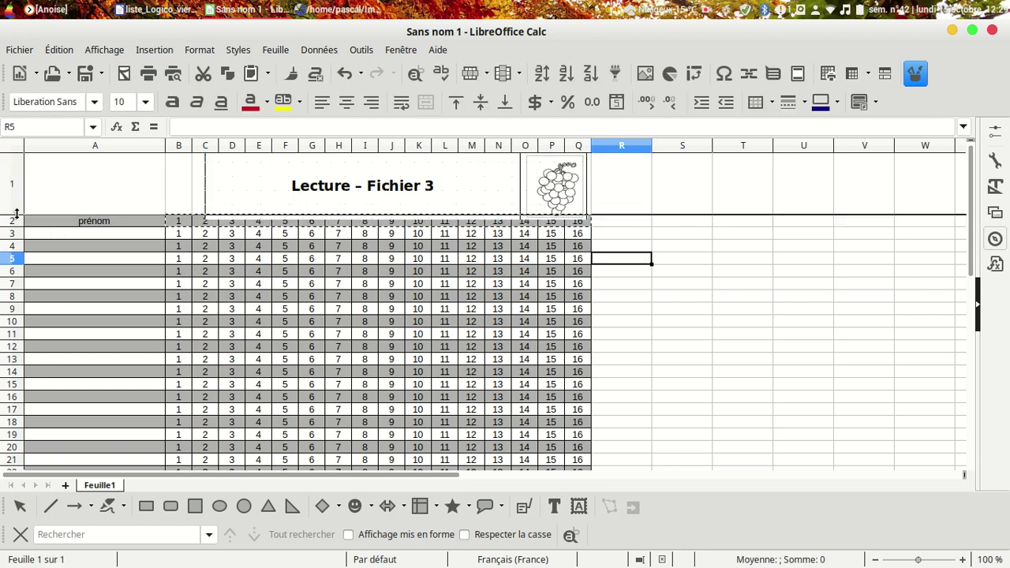
drag(14, 215, 18, 225)
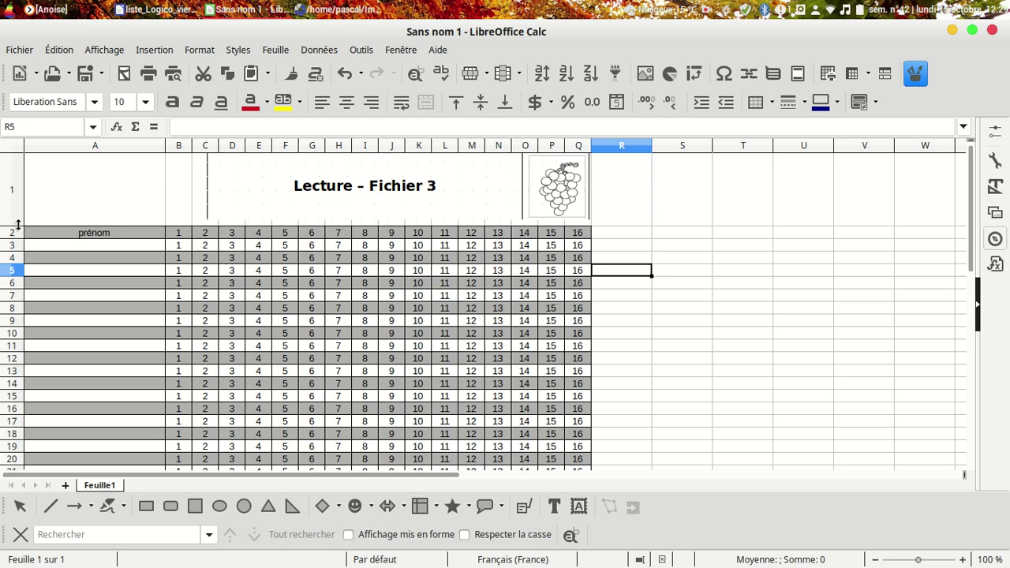
From print preview, set the page style to Paysage (landscape) with the table centred horizontally
click(175, 77)
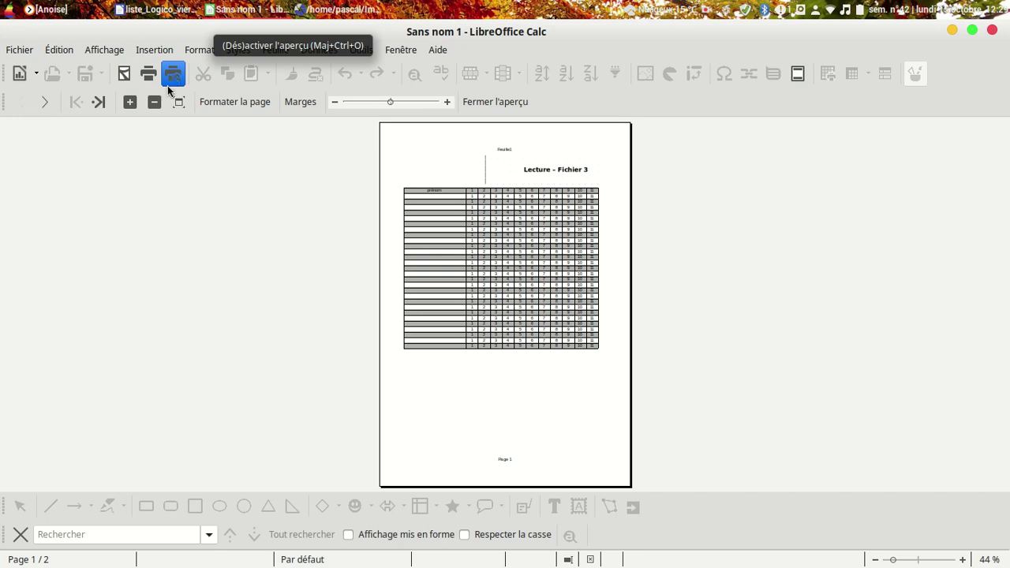
click(252, 102)
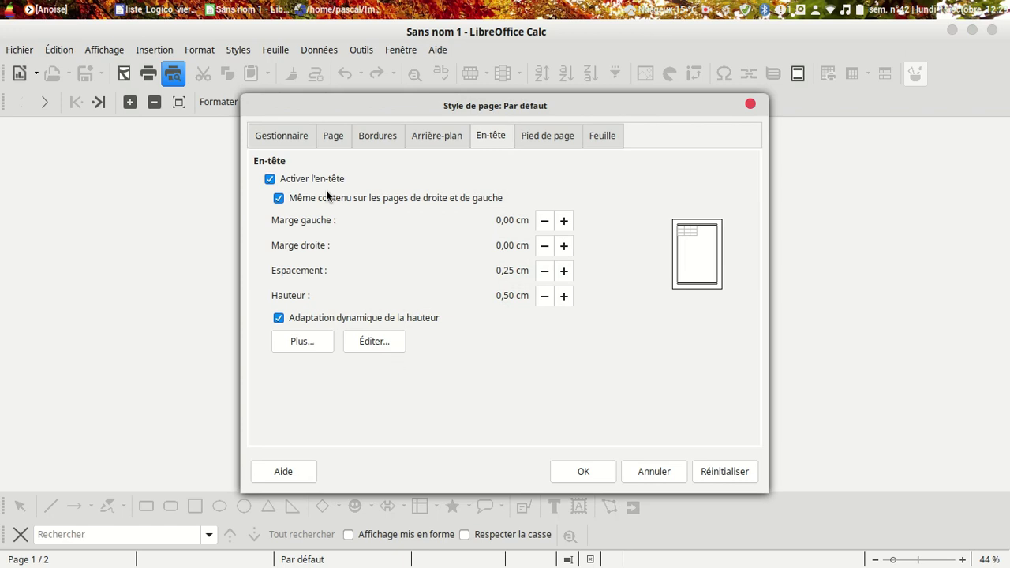
click(277, 135)
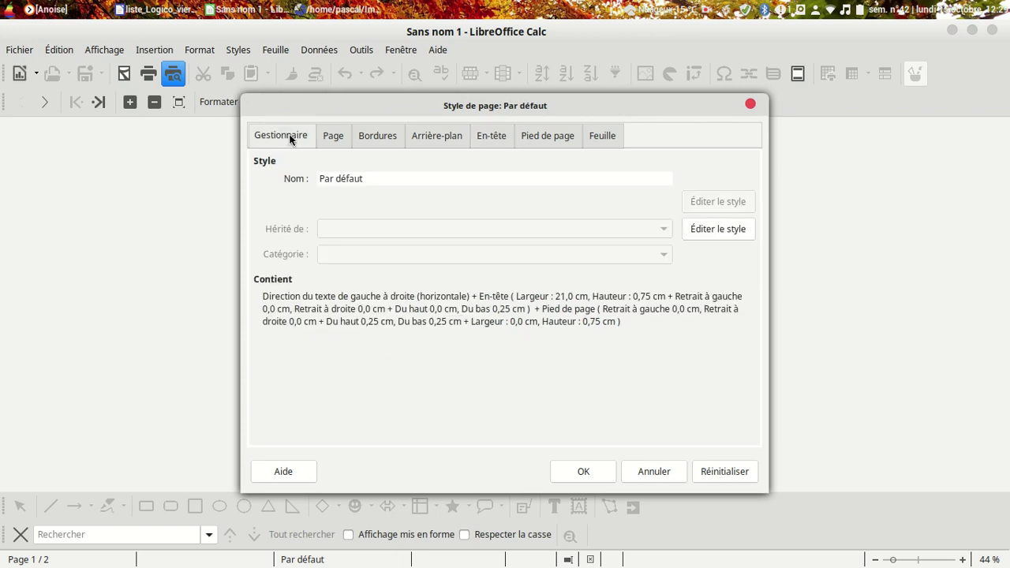
click(332, 136)
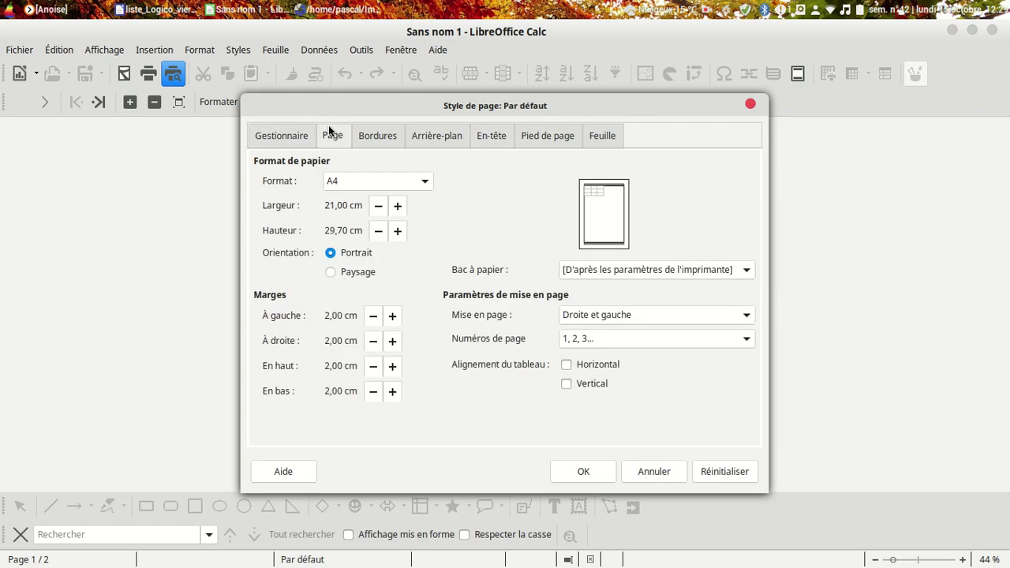
click(332, 271)
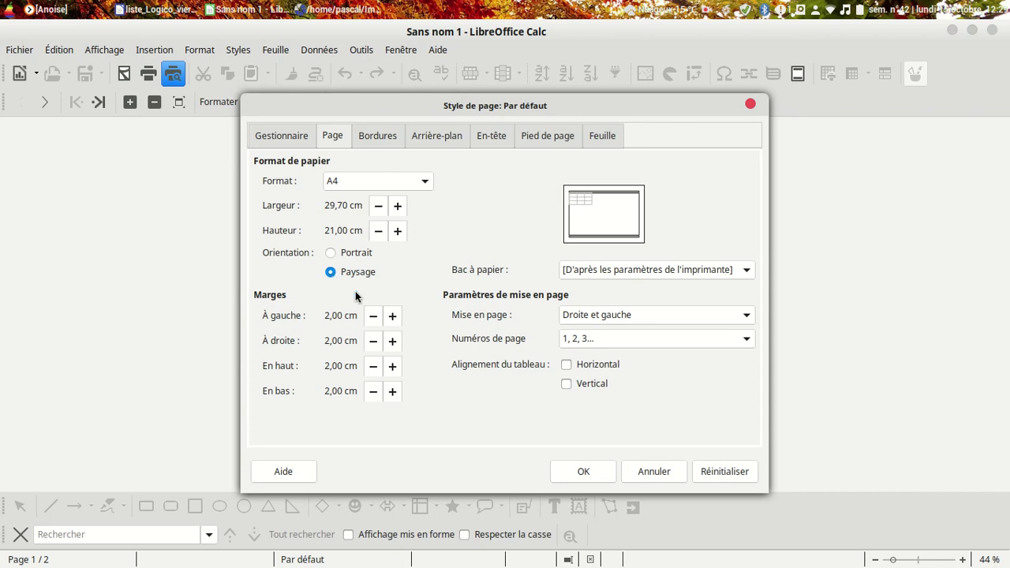
click(567, 366)
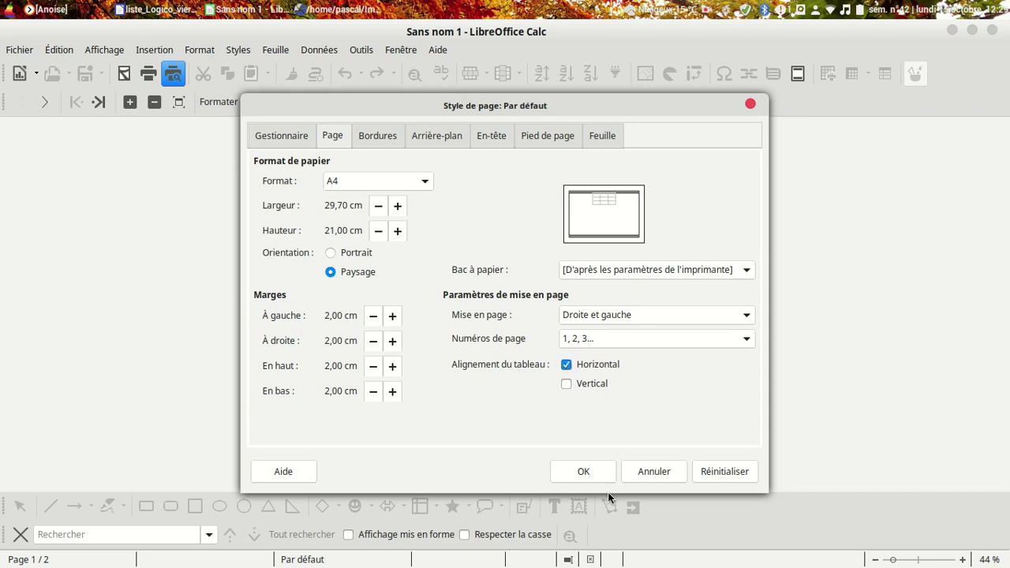
click(596, 473)
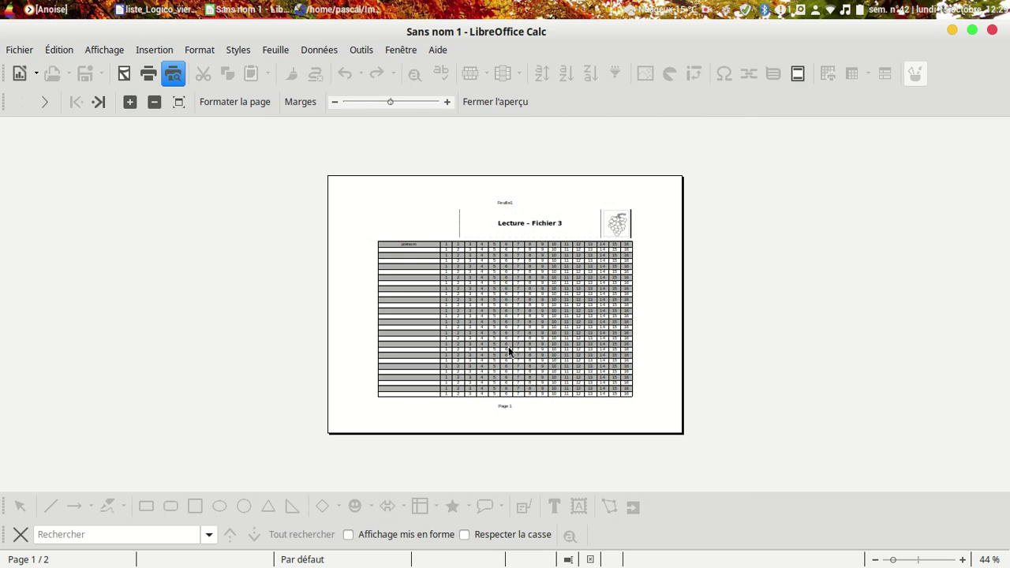
Zoom the preview and switch off Activer l'en-tête in the page format's En-tête settings
click(130, 102)
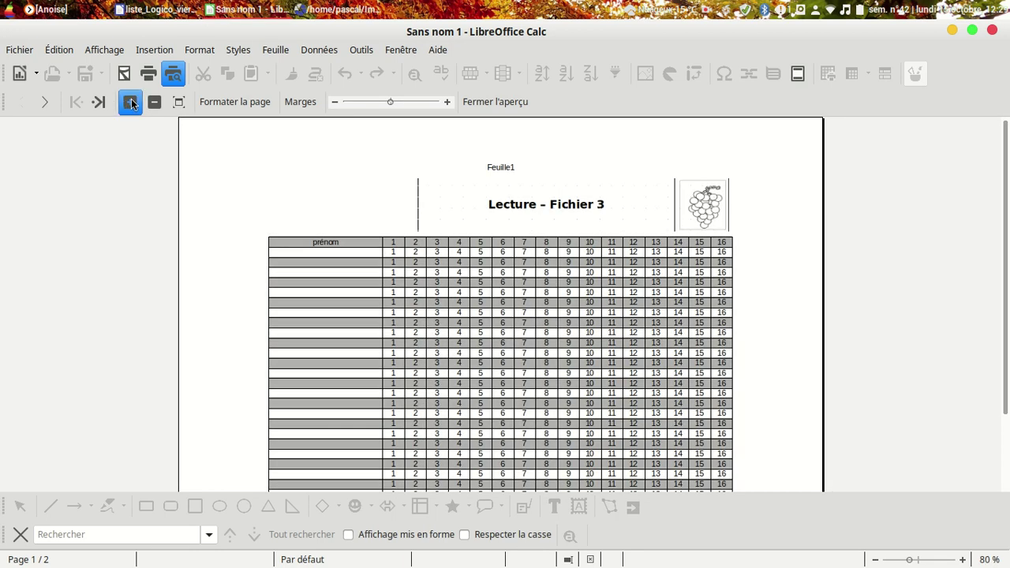
click(130, 102)
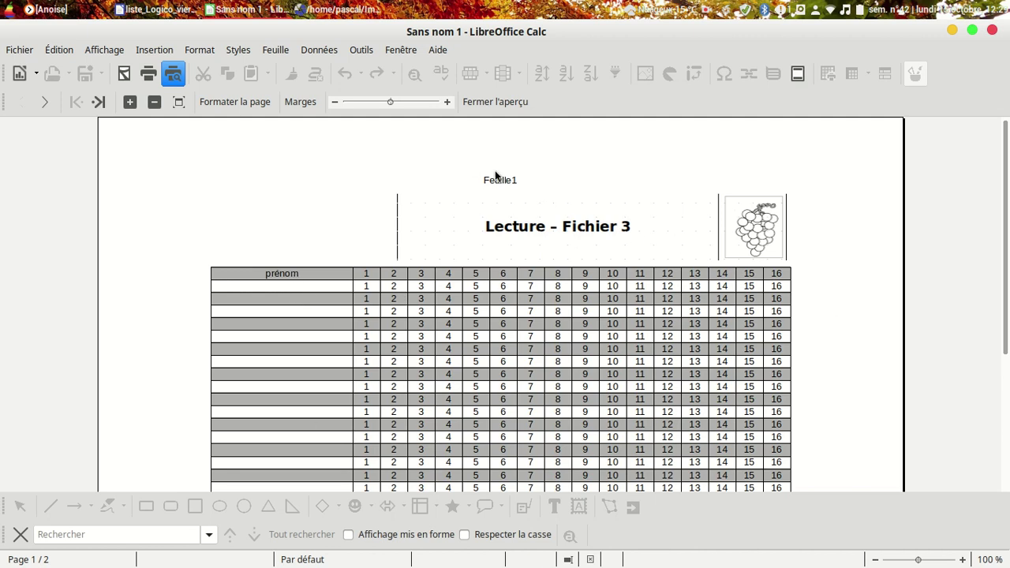
click(252, 102)
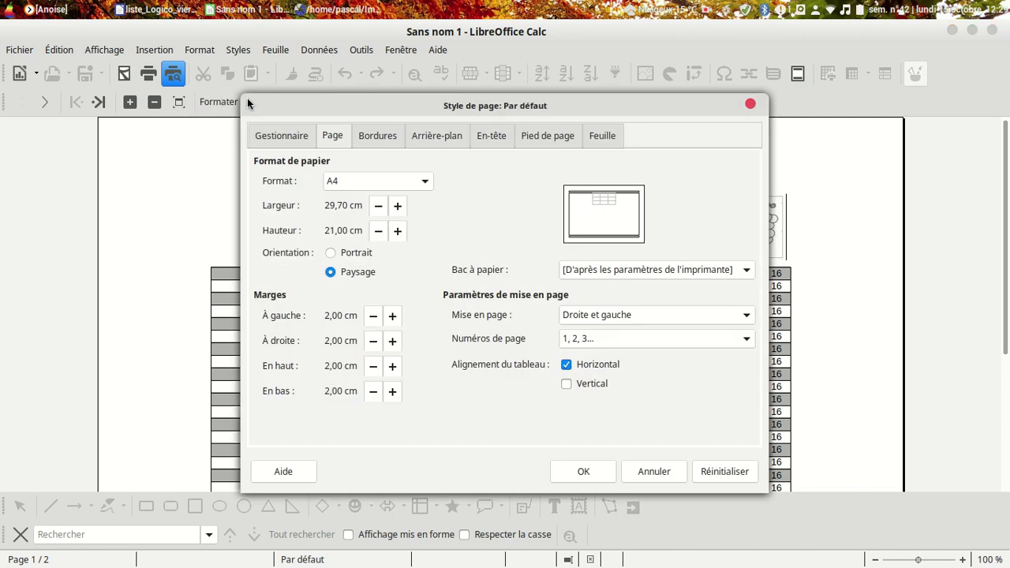
click(495, 137)
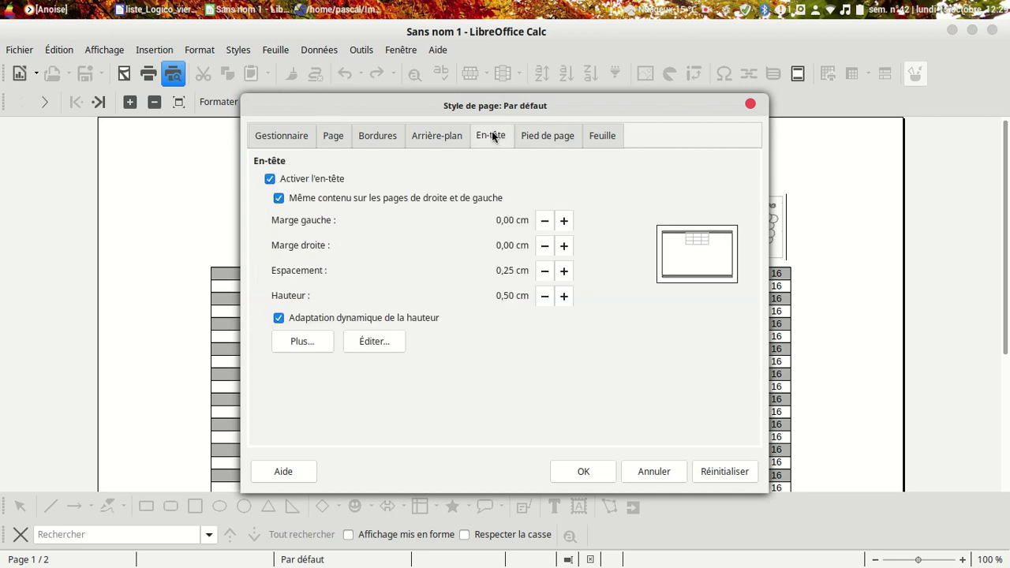
click(269, 179)
click(597, 473)
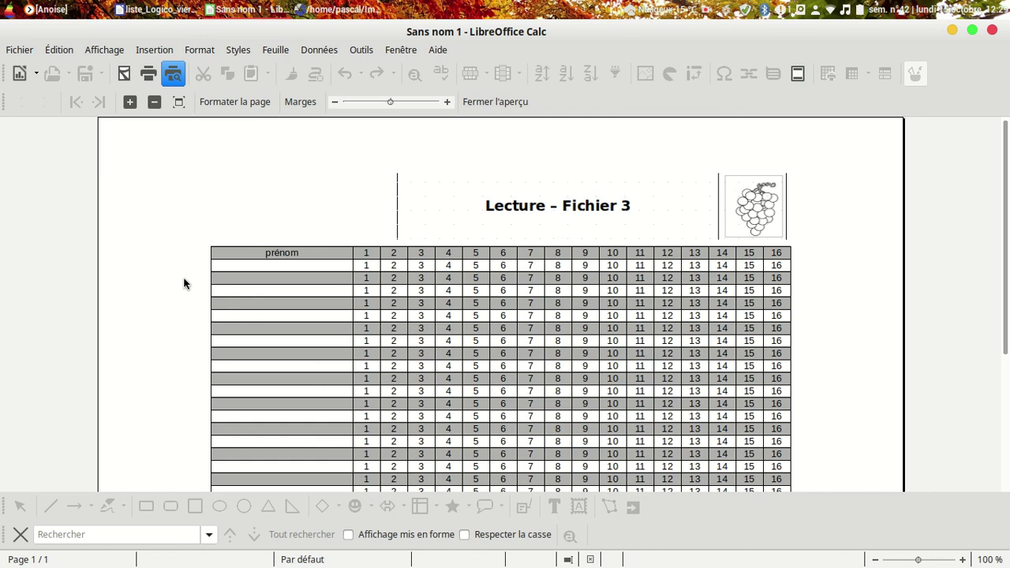
Check the single-page preview, then close it to return to the normal sheet
ctrl+scroll(183, 283, down, 2)
ctrl+scroll(183, 283, down, 2)
ctrl+scroll(183, 283, up, 1)
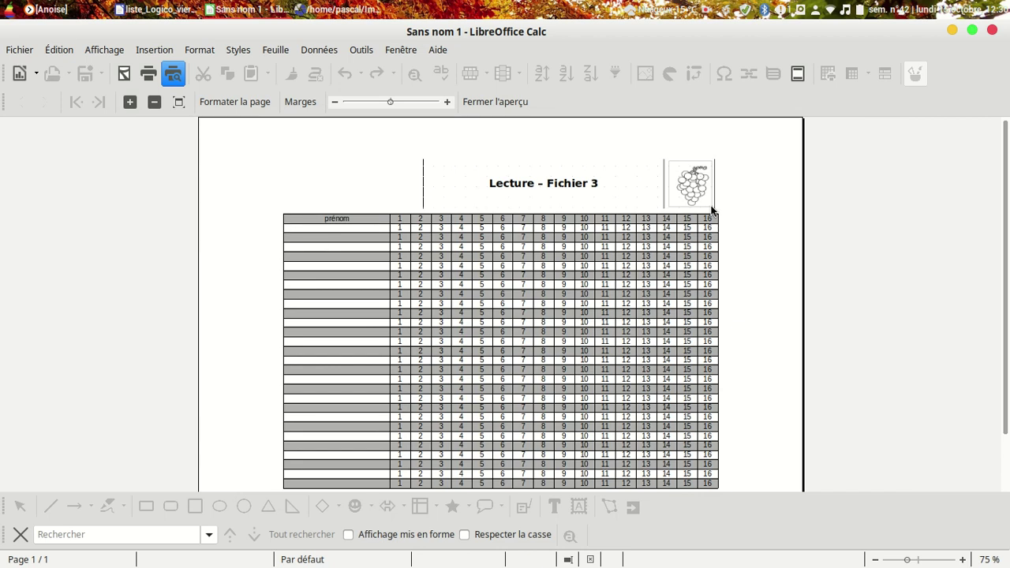
click(498, 102)
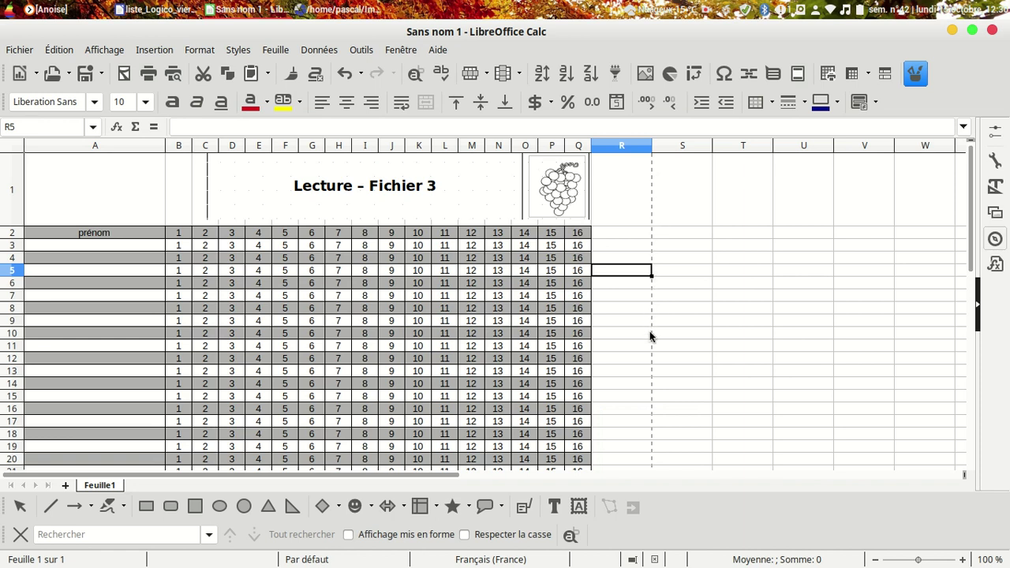
Widen columns B through Q to the same slightly larger width
click(187, 146)
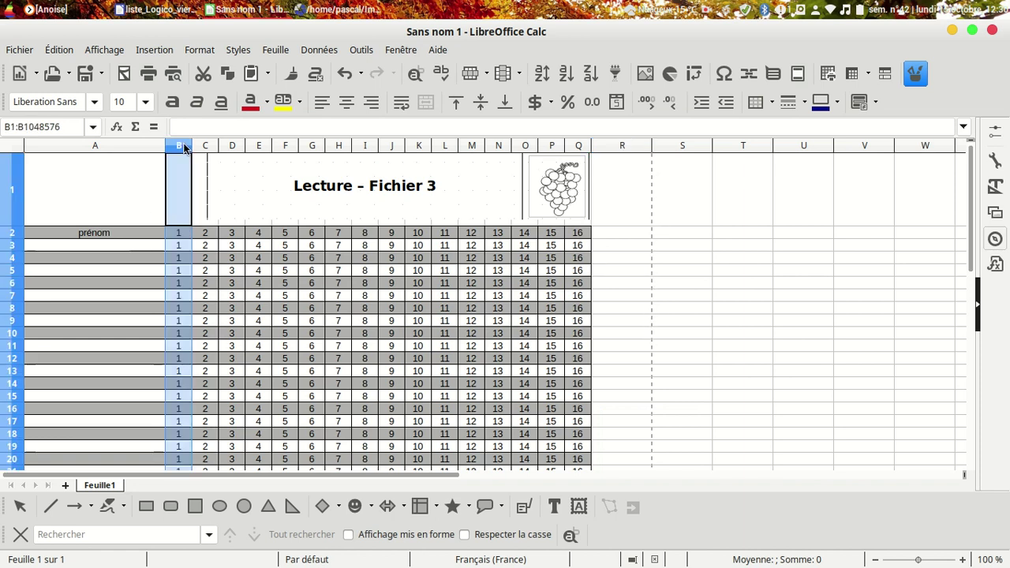
drag(205, 147, 410, 145)
drag(545, 147, 562, 147)
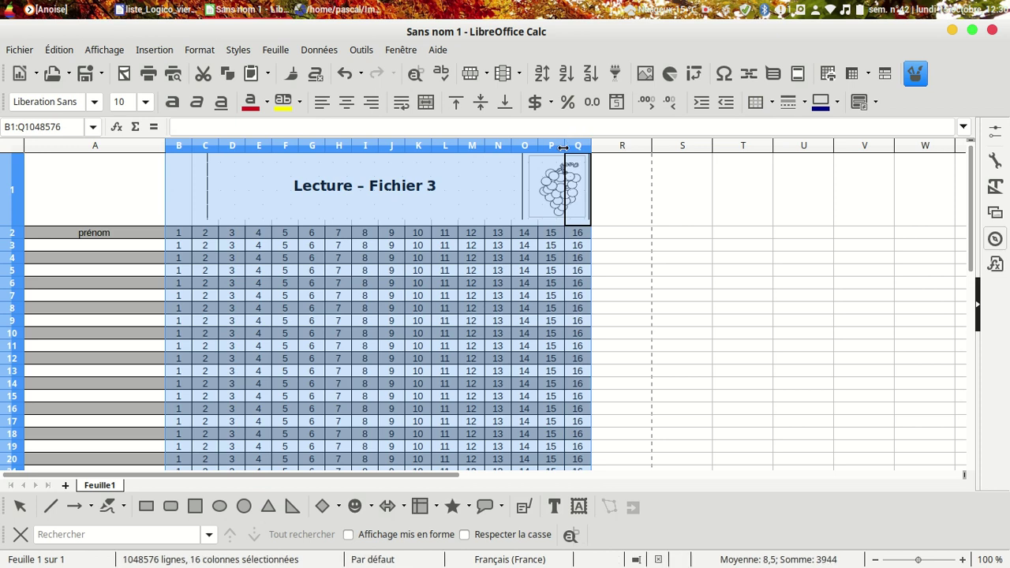
drag(562, 147, 568, 146)
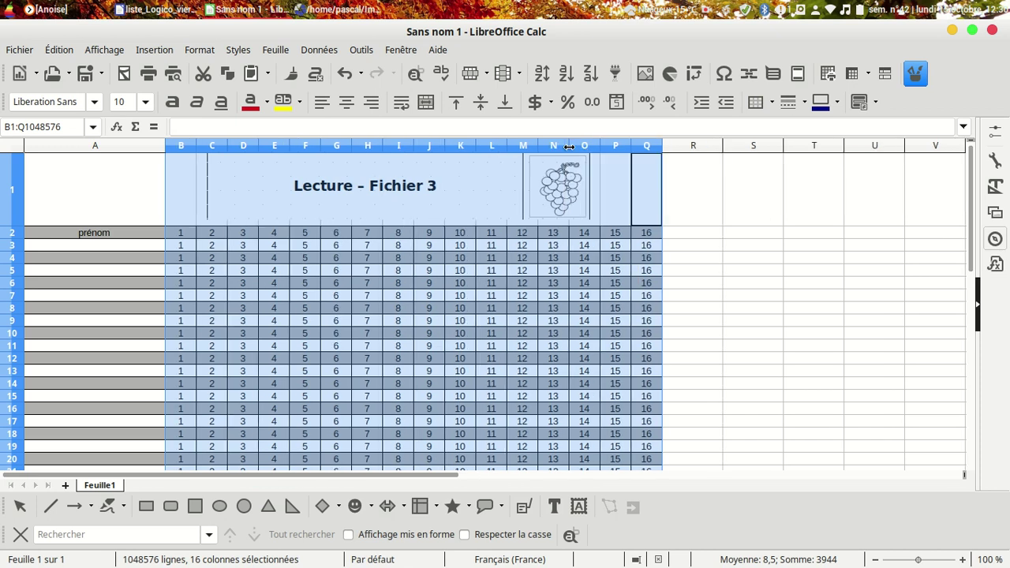
Move the Lecture – Fichier 3 title and grape image right over the wider grid
click(683, 206)
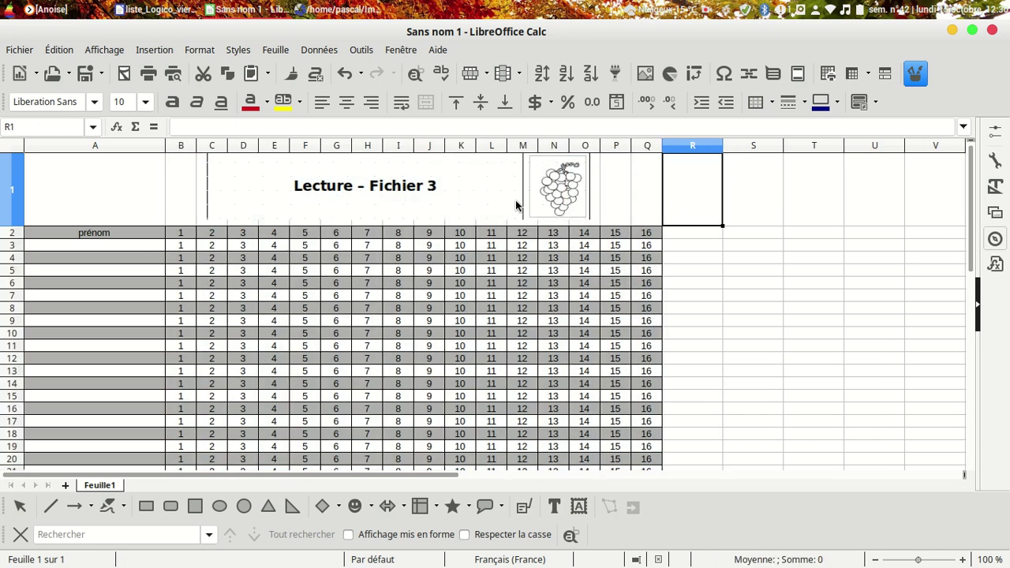
drag(506, 206, 552, 196)
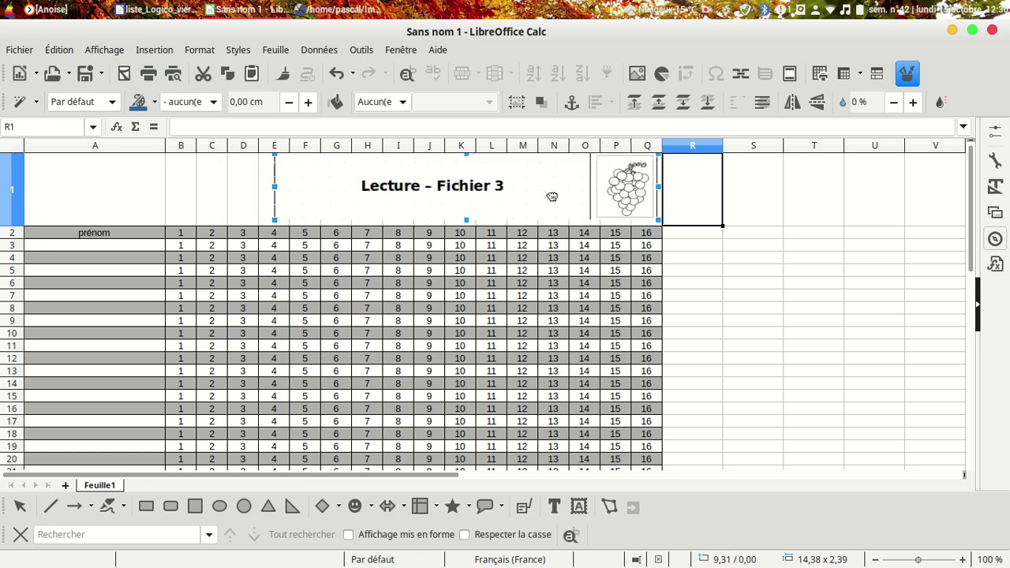
click(701, 272)
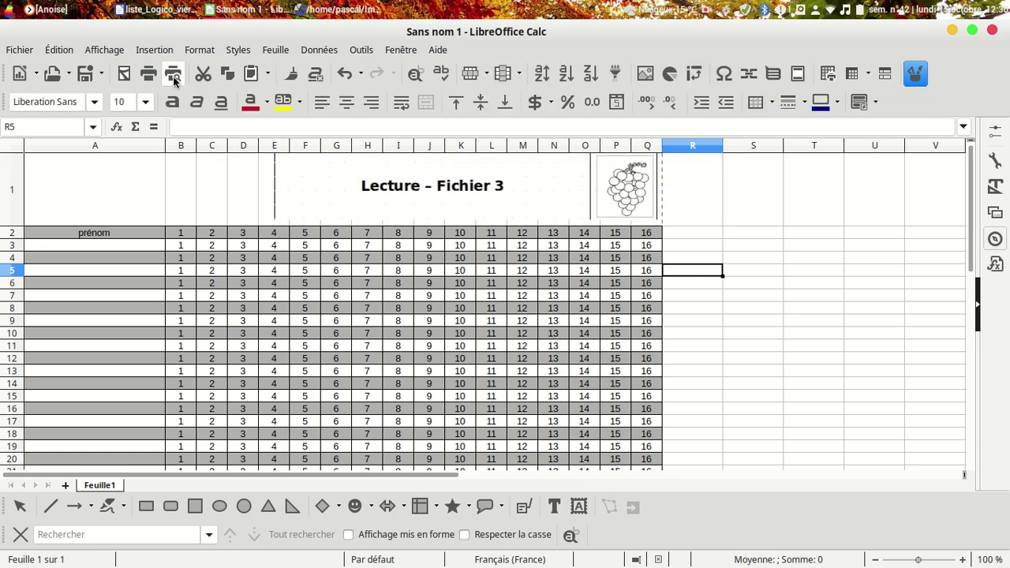
click(174, 74)
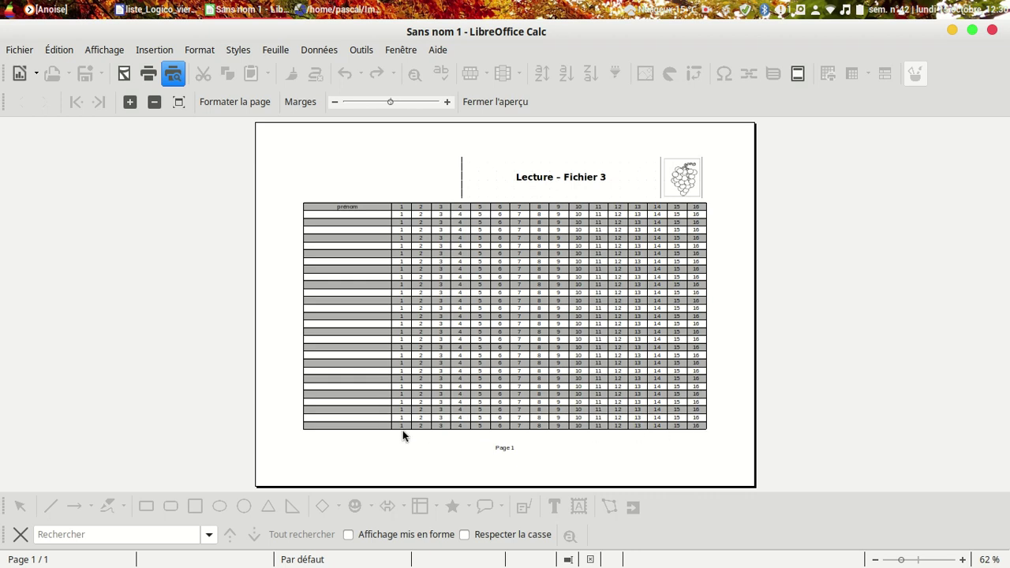
click(502, 102)
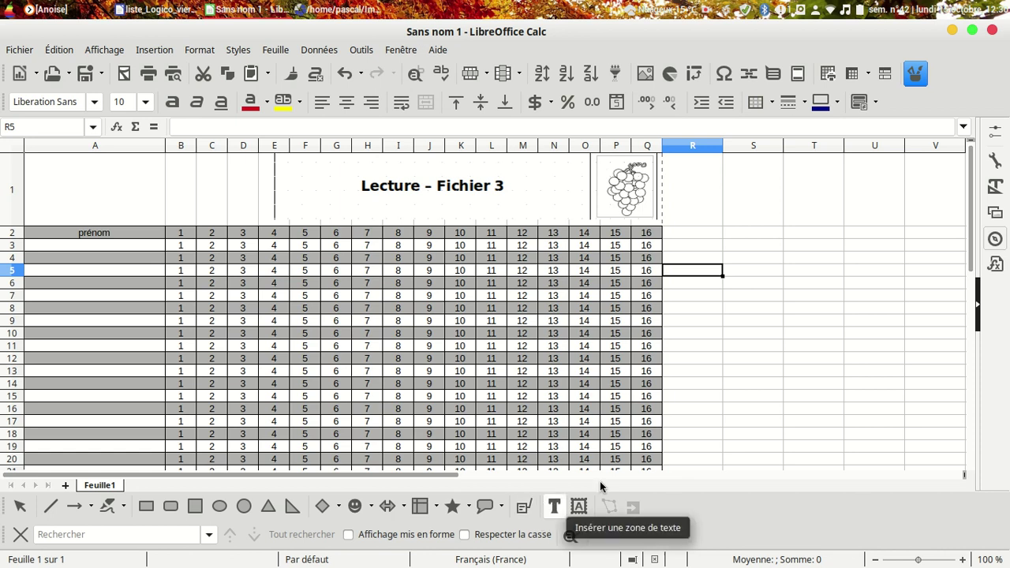
Draw a text box across row 1, columns A–D, and type 'consgne' followed by a dotted line
click(915, 75)
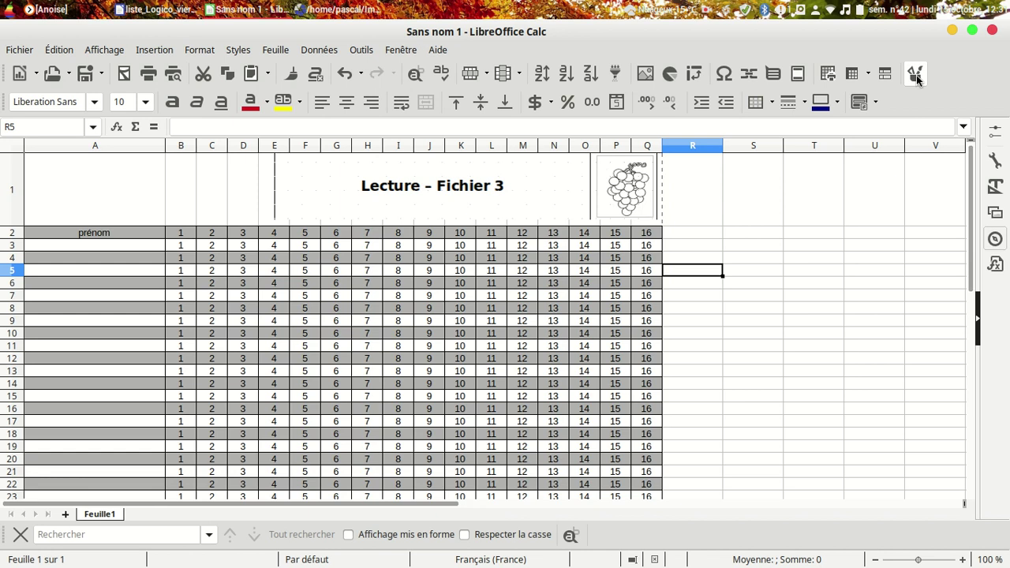
click(915, 75)
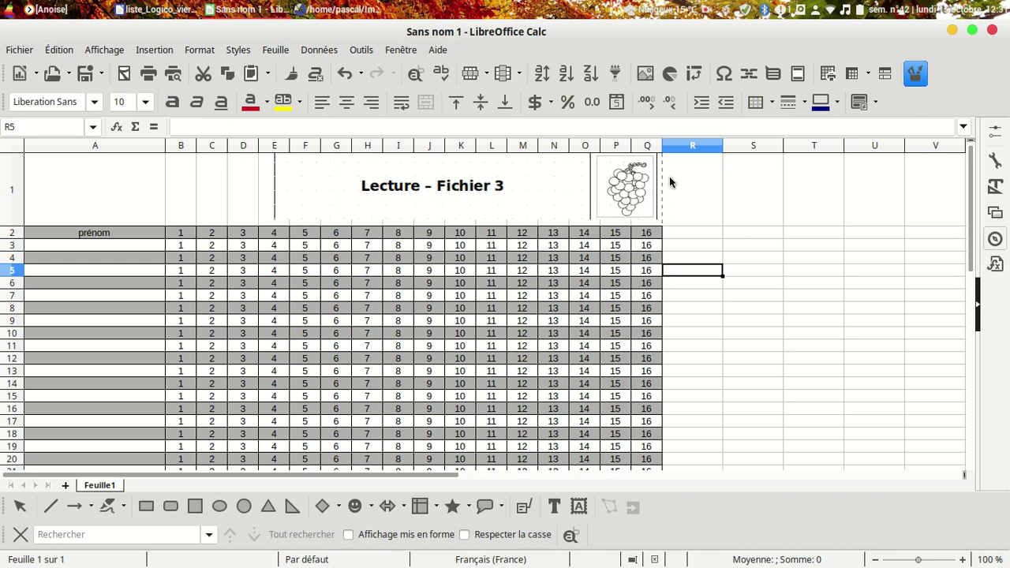
click(555, 508)
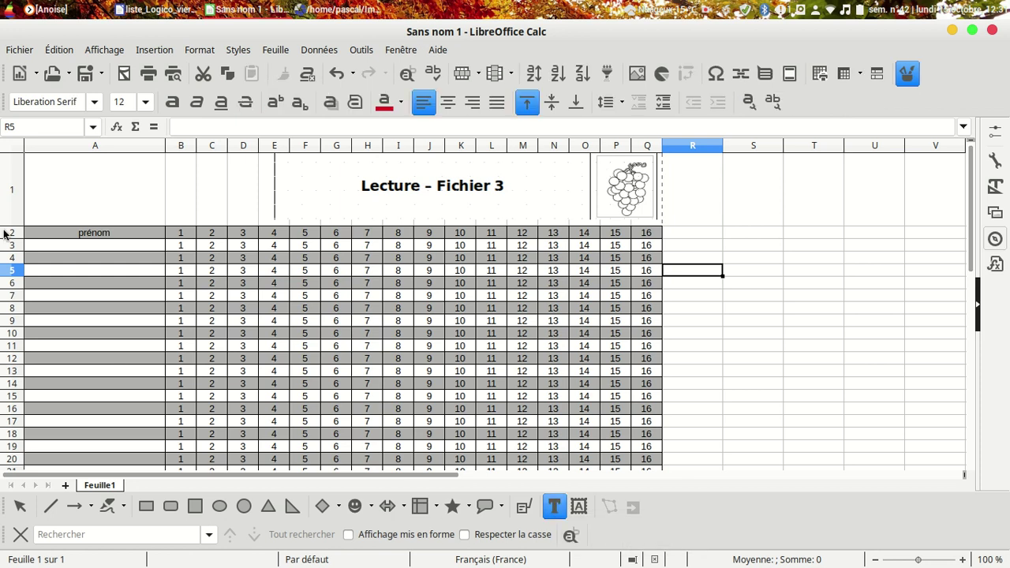
drag(28, 166, 260, 197)
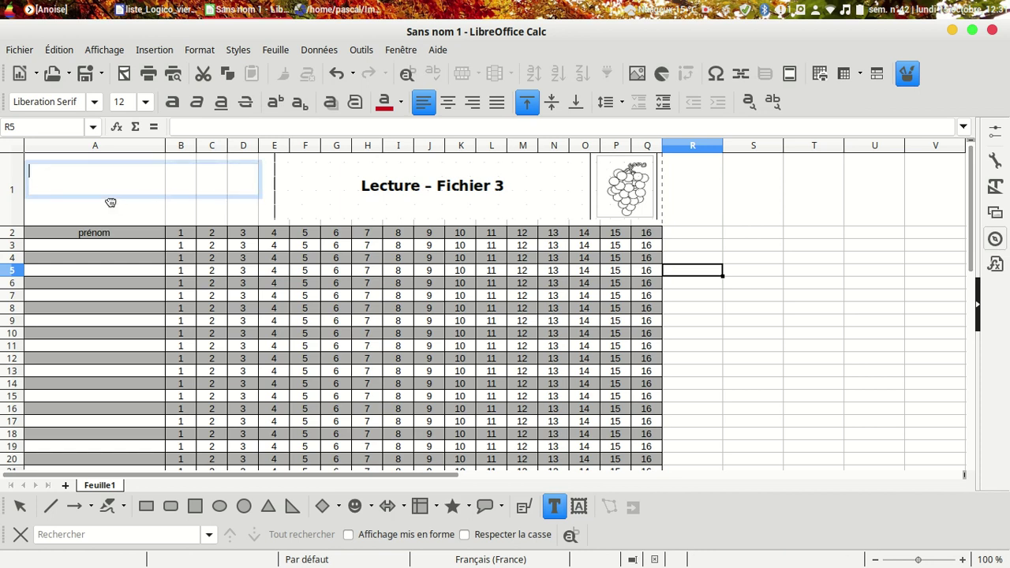
text(consi)
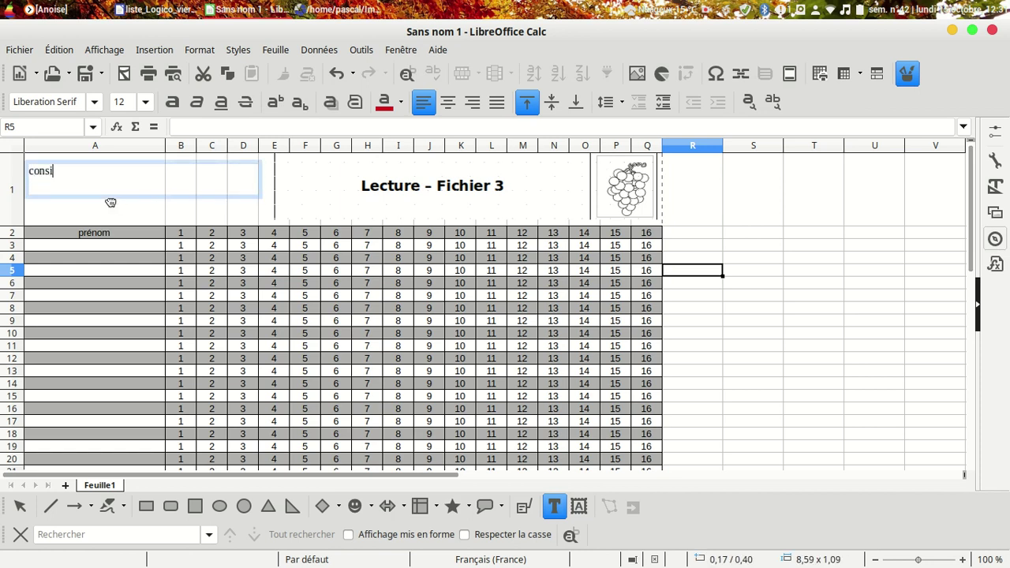
text(gne :………………………………)
text(............................................)
Set the whole Consigne line in Noto Sans and finish editing the text box
drag(246, 170, 22, 175)
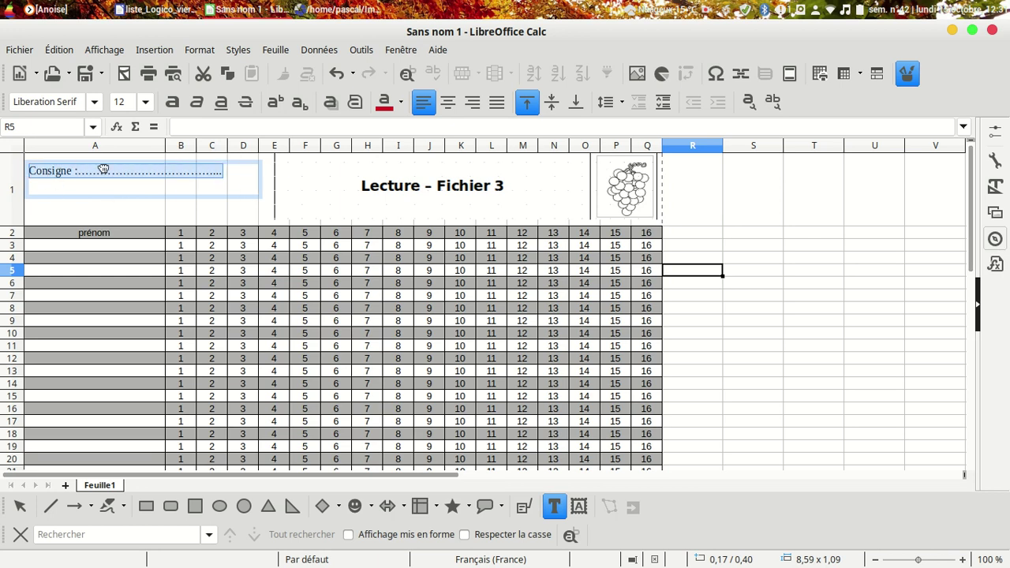
click(95, 102)
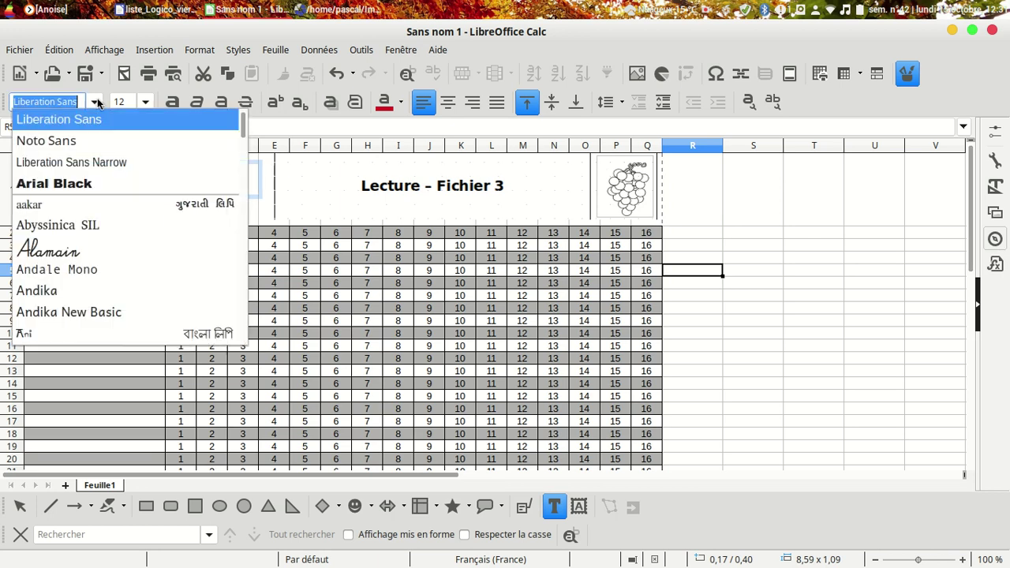
click(69, 142)
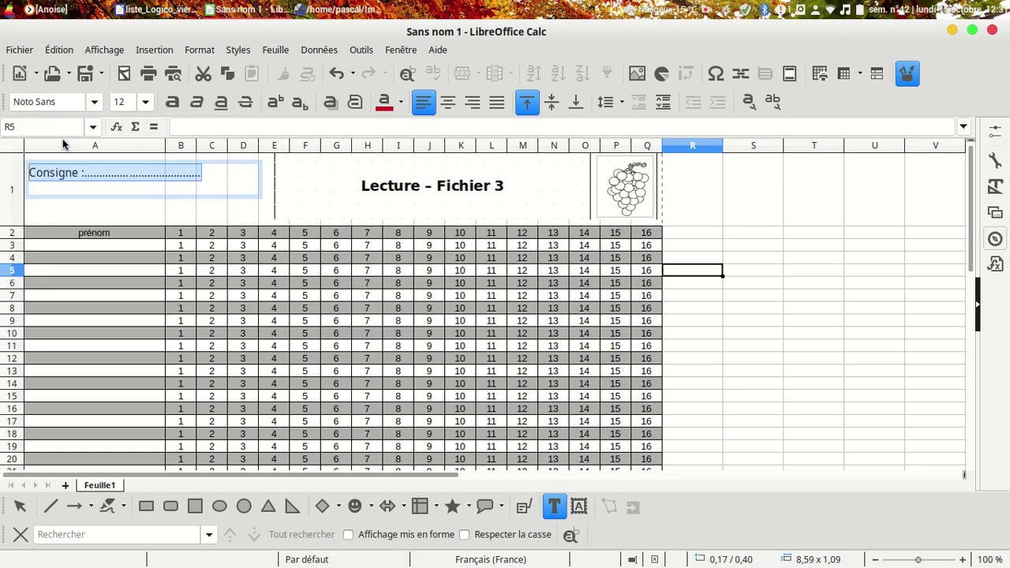
key(Escape)
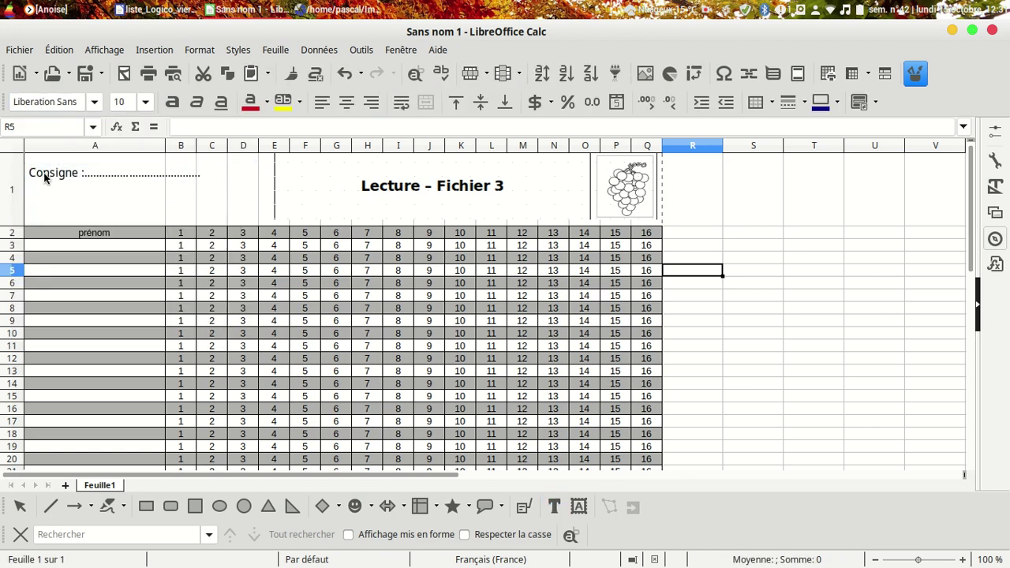